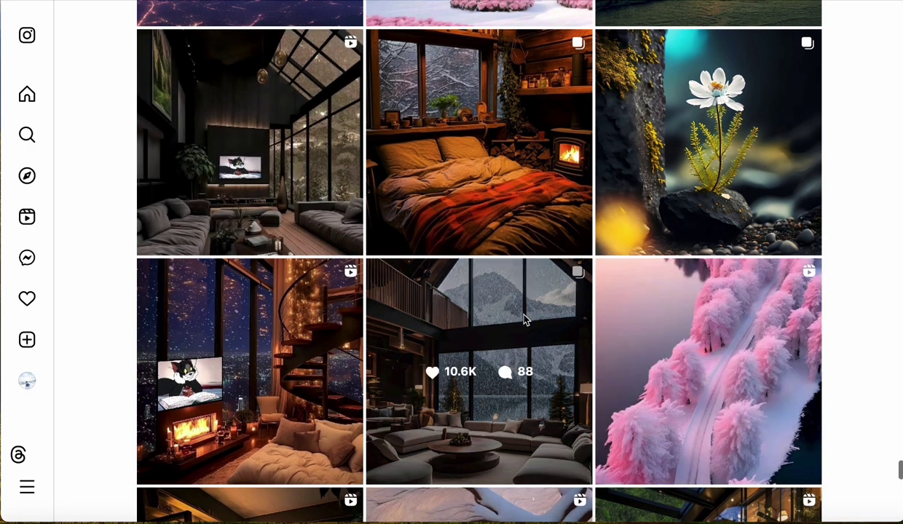
# Open and close two cozy cabin room posts from the Explore grid.
pyautogui.click(525, 318)
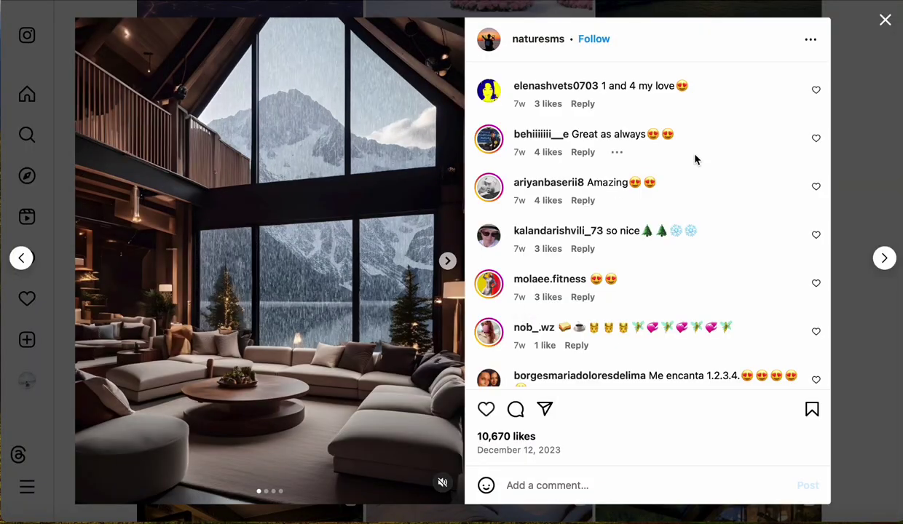
pyautogui.click(867, 76)
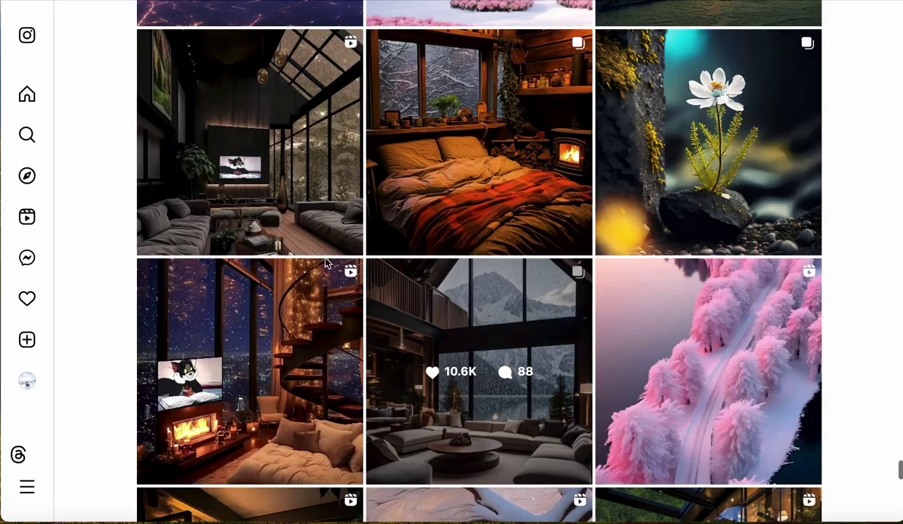
pyautogui.click(285, 186)
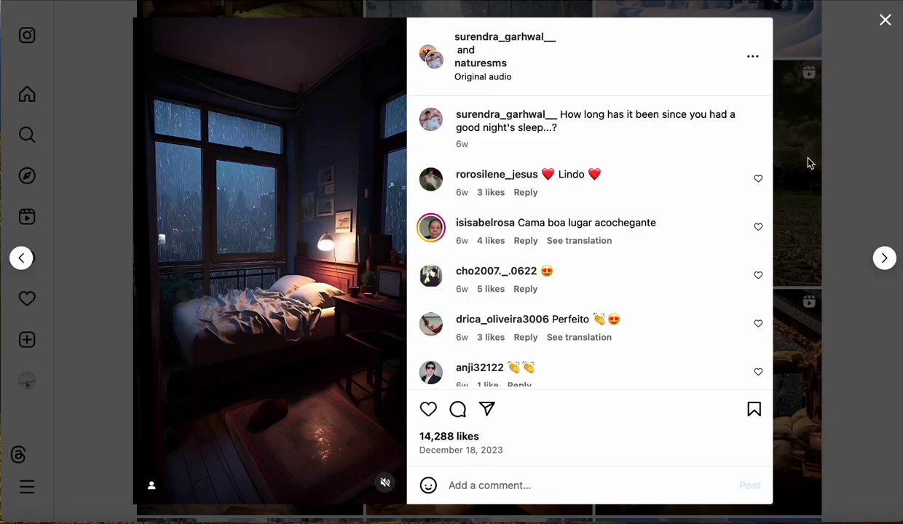
pyautogui.click(885, 20)
# Scroll up to the nature creator's profile header, then back down to the grid.
pyautogui.scroll(5, 652, 143)
pyautogui.scroll(5, 652, 143)
pyautogui.scroll(5, 652, 144)
pyautogui.scroll(5, 651, 143)
pyautogui.scroll(5, 651, 143)
pyautogui.scroll(5, 652, 144)
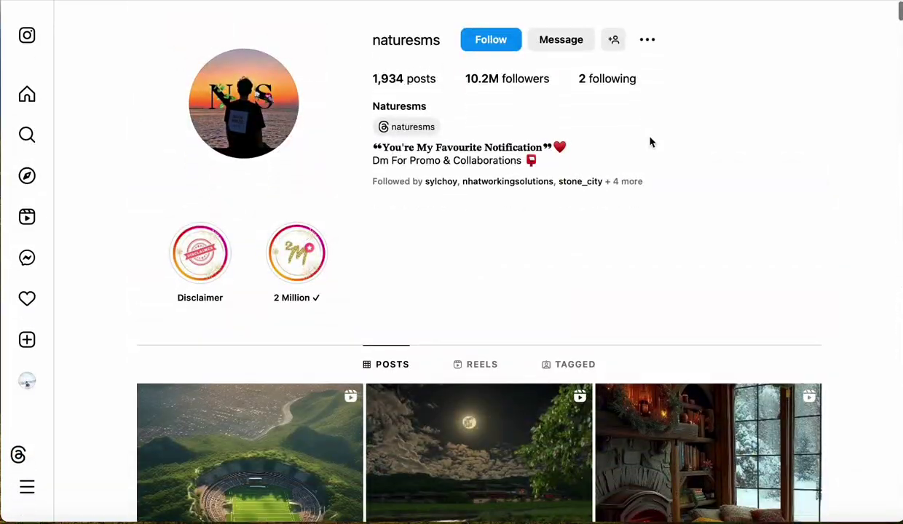
pyautogui.scroll(-5, 650, 142)
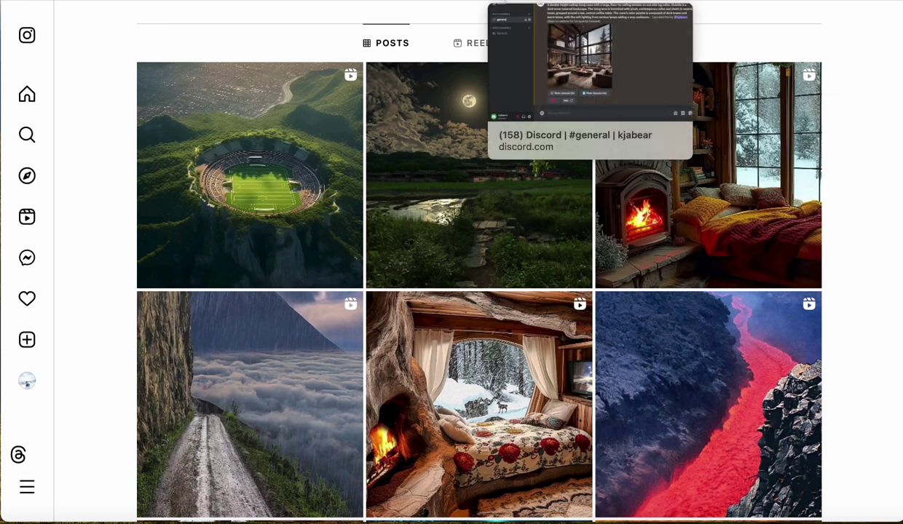
# Switch to the Midjourney Discord channel and find the Upscaled (4x) cabin image.
pyautogui.click(517, 1)
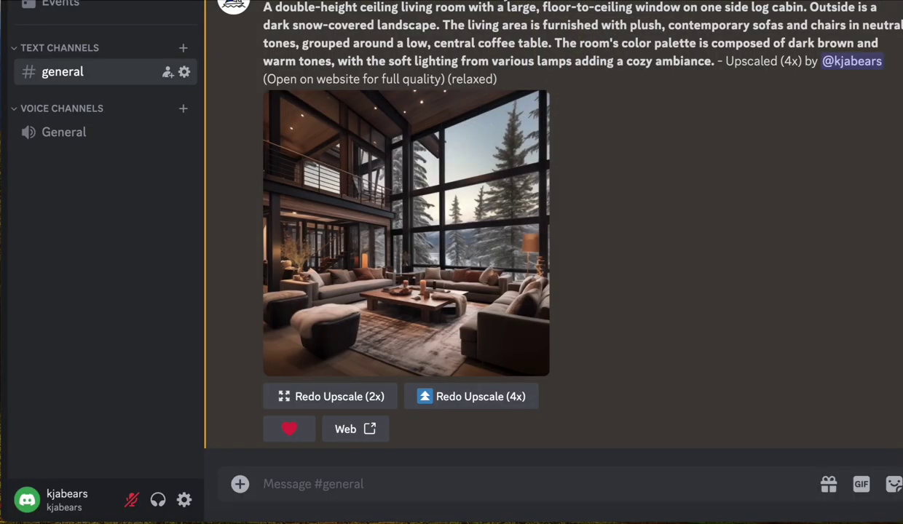
pyautogui.scroll(2, 602, 175)
pyautogui.scroll(5, 601, 175)
pyautogui.scroll(5, 601, 175)
pyautogui.scroll(5, 602, 175)
pyautogui.scroll(5, 601, 174)
pyautogui.scroll(5, 602, 175)
pyautogui.scroll(5, 602, 175)
pyautogui.scroll(-1, 600, 172)
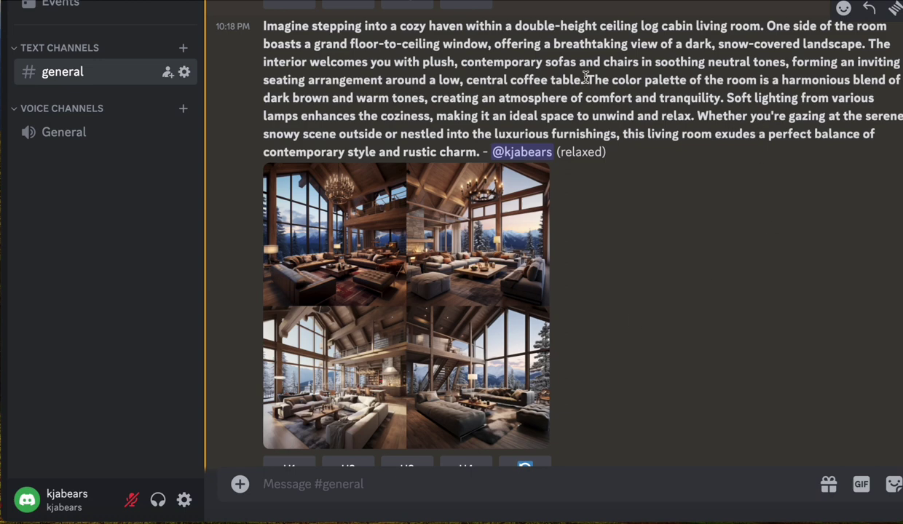
pyautogui.scroll(-1, 645, 251)
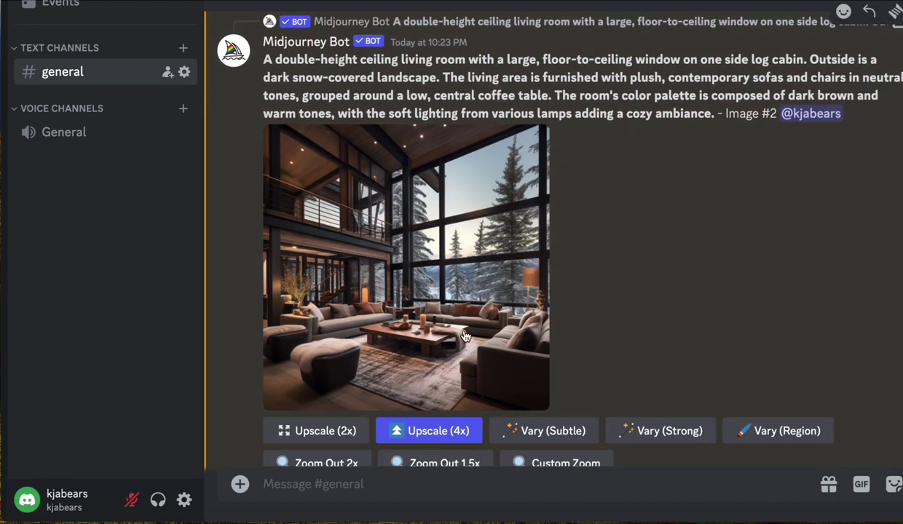
pyautogui.scroll(-5, 435, 419)
pyautogui.scroll(-5, 435, 419)
pyautogui.scroll(-5, 434, 419)
pyautogui.scroll(-5, 435, 419)
pyautogui.scroll(-3, 435, 419)
pyautogui.scroll(-1, 434, 418)
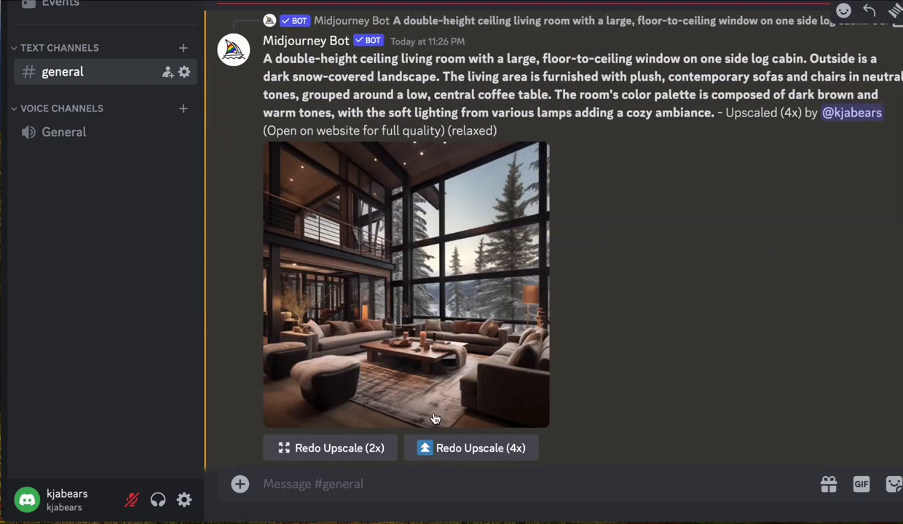
# Save the upscaled log cabin living room image to Downloads and close the preview.
pyautogui.click(470, 272)
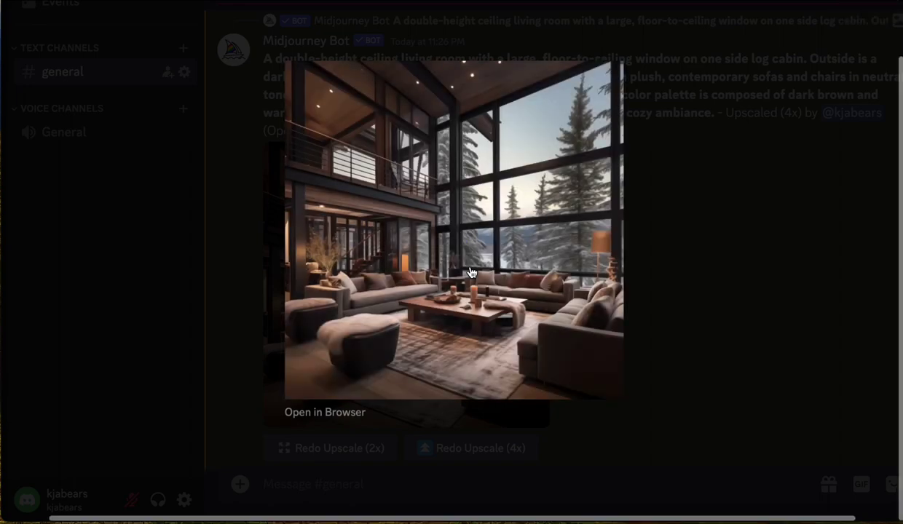
pyautogui.rightClick(470, 273)
pyautogui.click(501, 312)
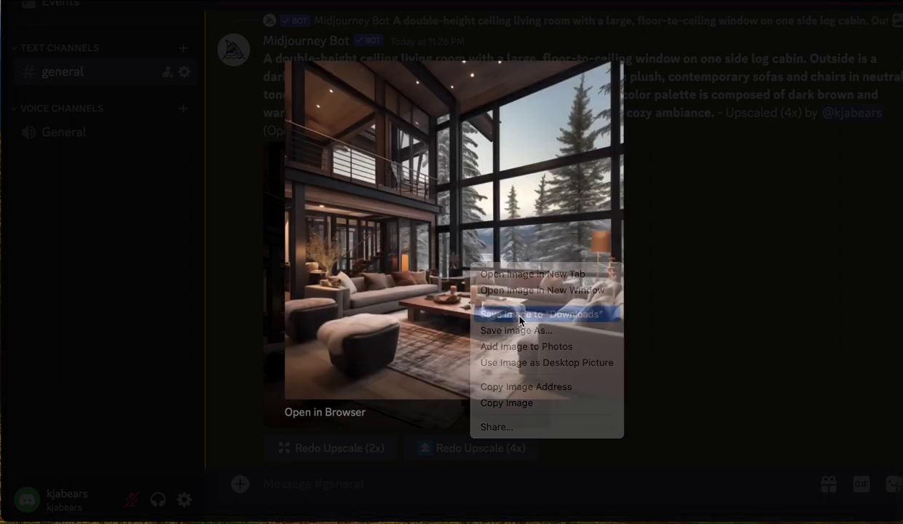
pyautogui.click(713, 251)
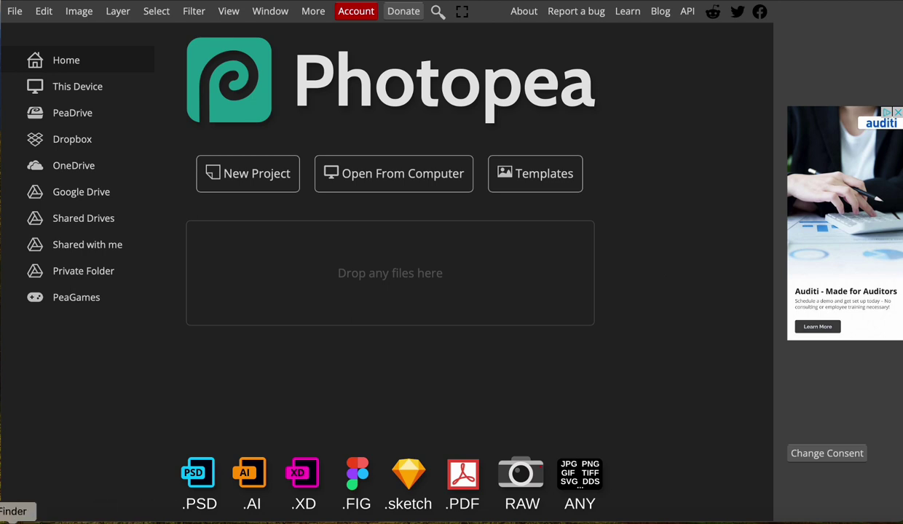
# Drag the kjabears_A_double cabin image from Downloads into Photopea to open it.
pyautogui.hotkey('ctrl', 'o')
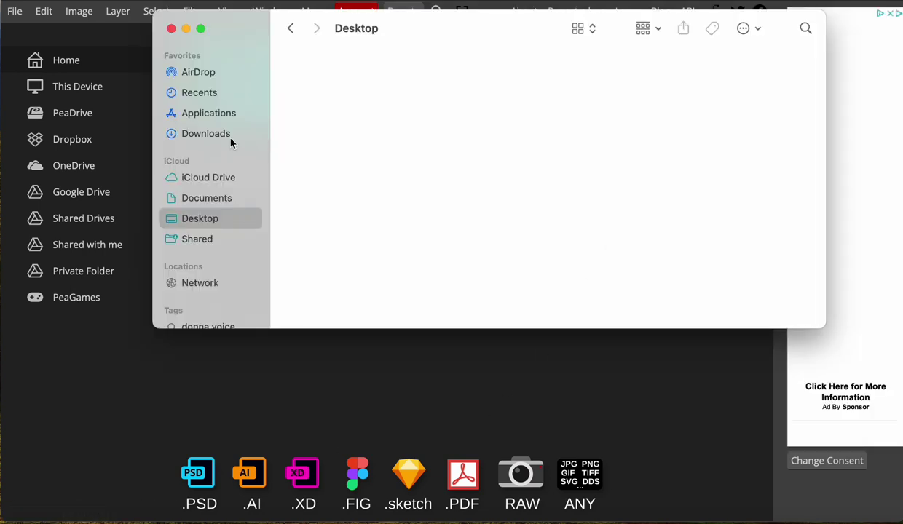
pyautogui.click(222, 135)
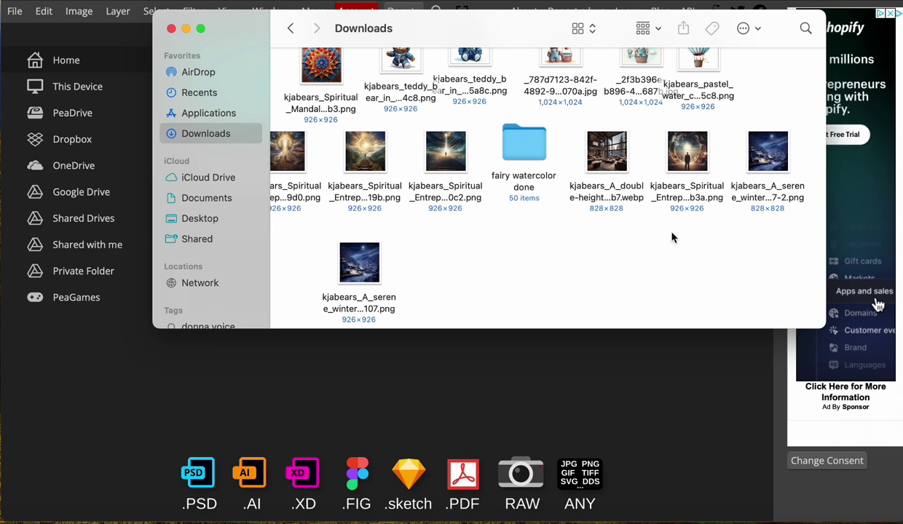
pyautogui.hscroll(-2, 671, 237)
pyautogui.scroll(3, 672, 237)
pyautogui.scroll(3, 671, 237)
pyautogui.scroll(3, 671, 237)
pyautogui.scroll(2, 669, 240)
pyautogui.scroll(2, 669, 240)
pyautogui.scroll(-5, 670, 240)
pyautogui.scroll(-1, 670, 240)
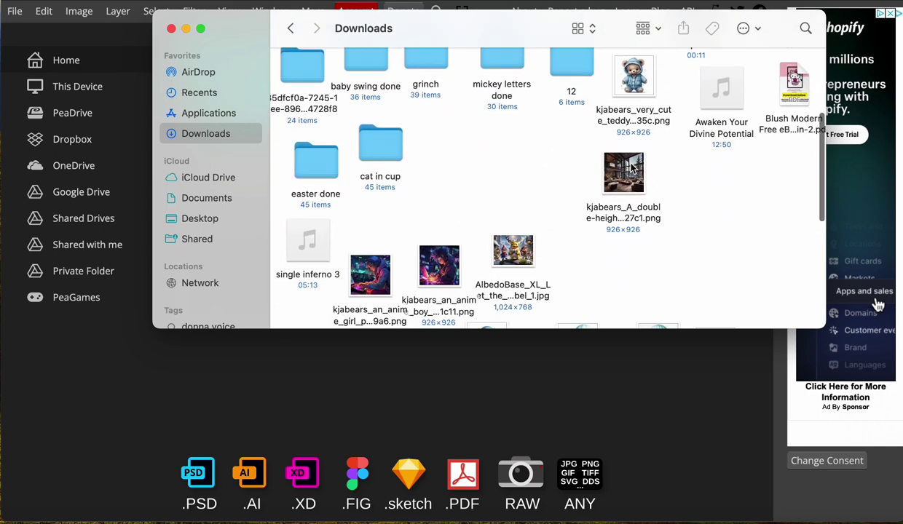
pyautogui.moveTo(646, 218); pyautogui.dragTo(187, 368)
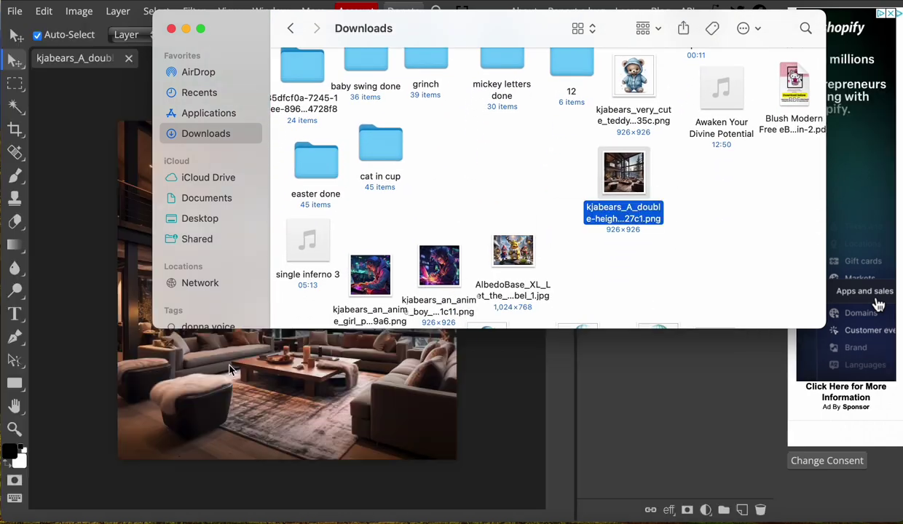
pyautogui.click(498, 385)
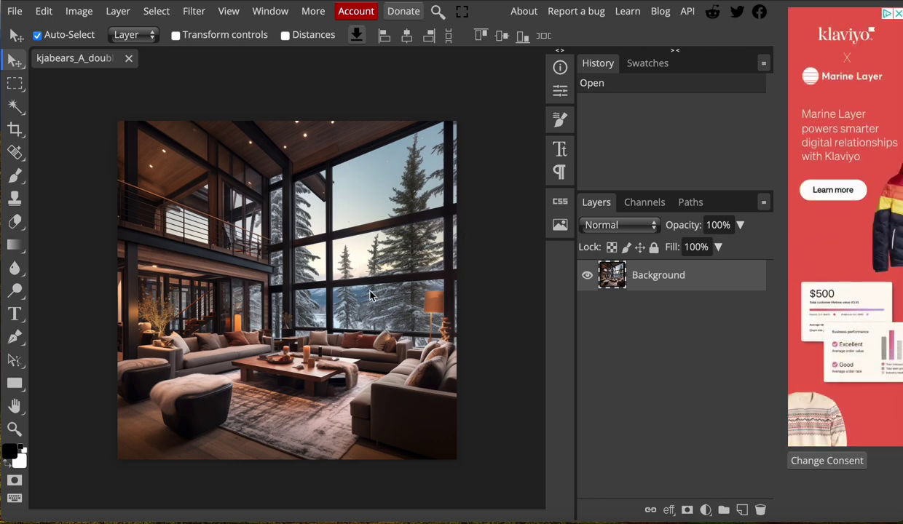
# With Polygonal Lasso Select, zoom in and outline the upper-right window pane's corners.
pyautogui.click(15, 85)
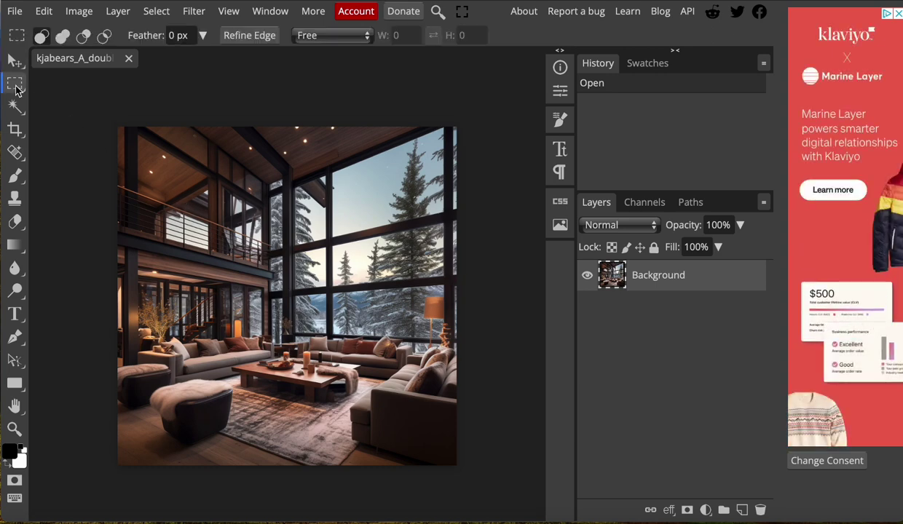
pyautogui.rightClick(16, 88)
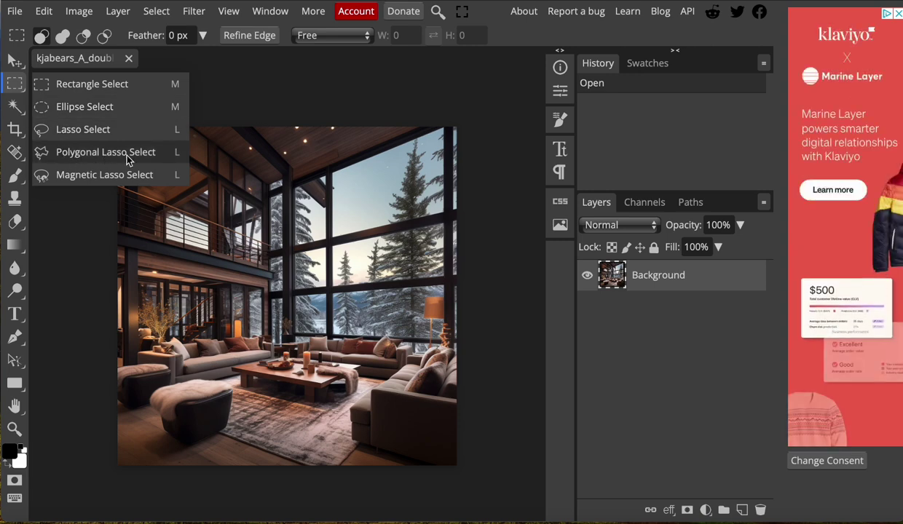
pyautogui.click(97, 154)
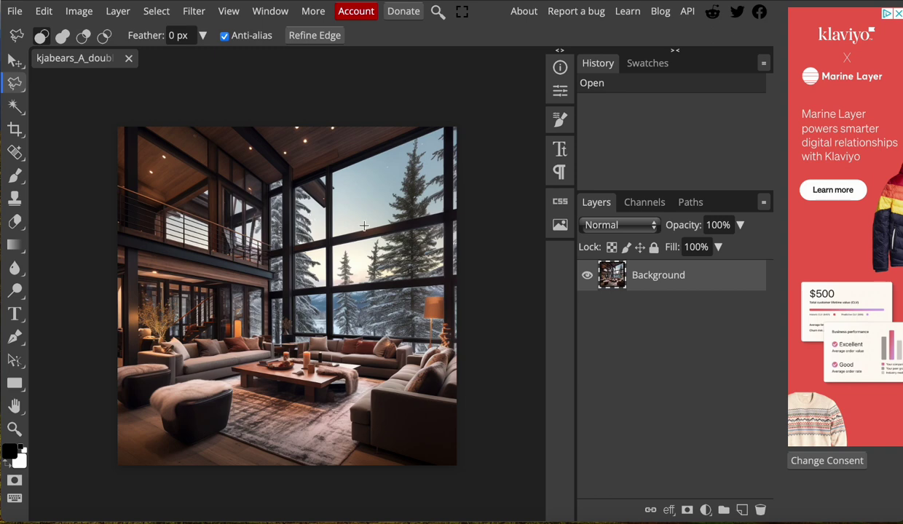
pyautogui.scroll(2, 371, 218)
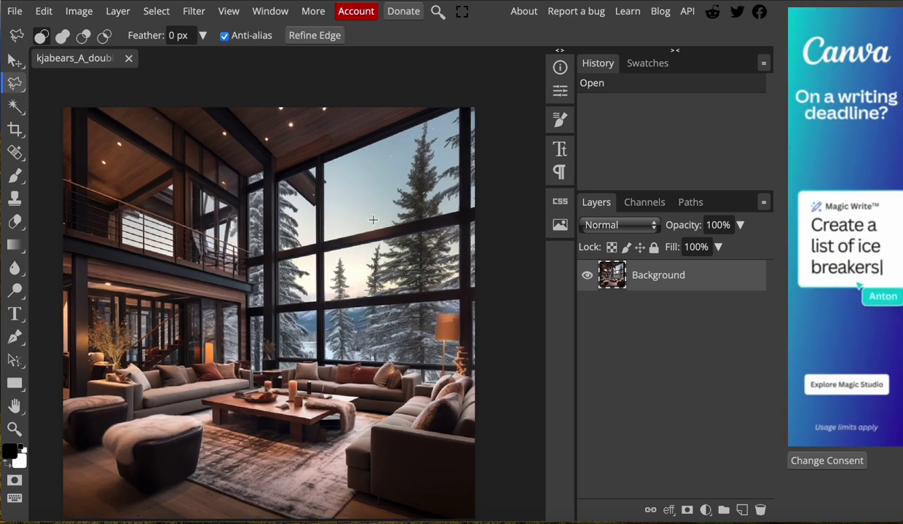
pyautogui.scroll(1, 367, 173)
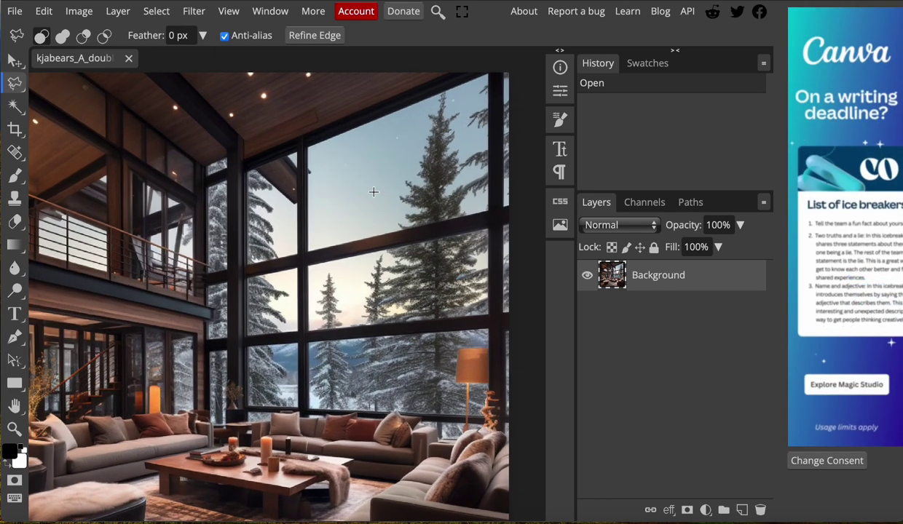
pyautogui.click(311, 150)
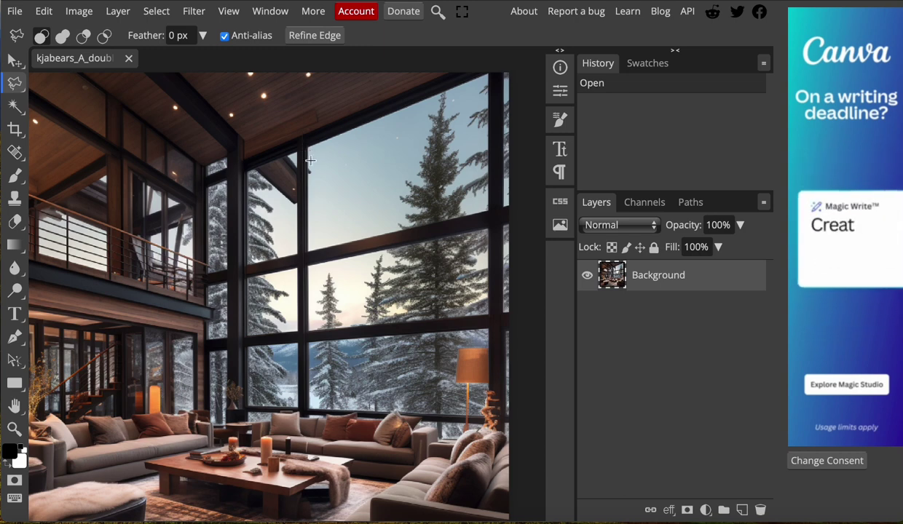
pyautogui.click(309, 248)
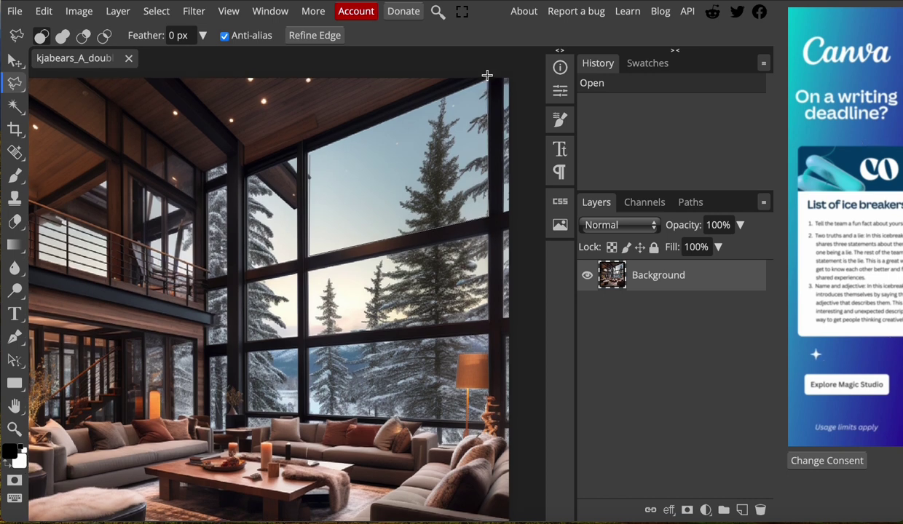
pyautogui.click(490, 99)
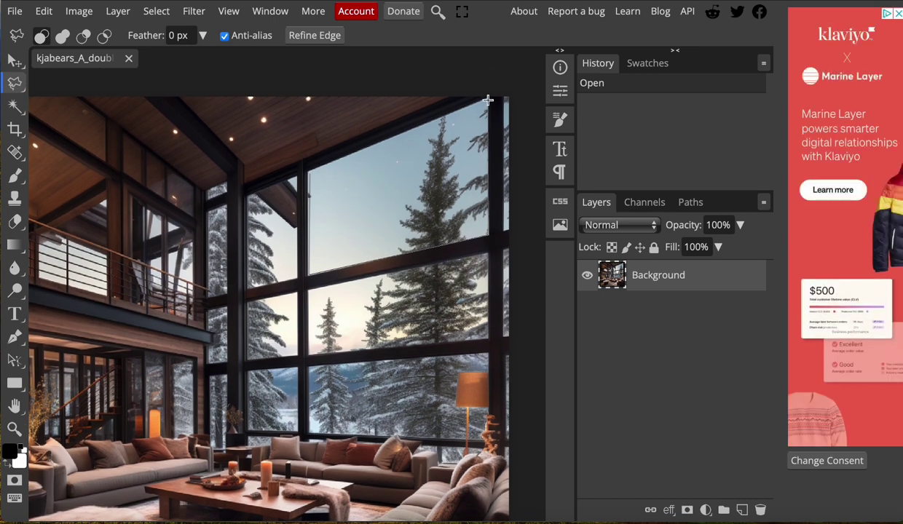
pyautogui.click(306, 174)
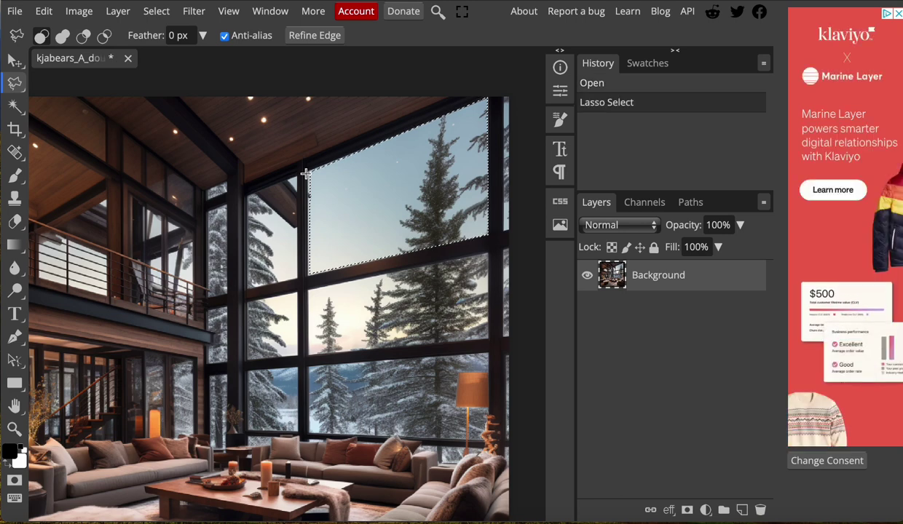
# Delete the selected pane's sky and drop the selection.
pyautogui.press('Delete')
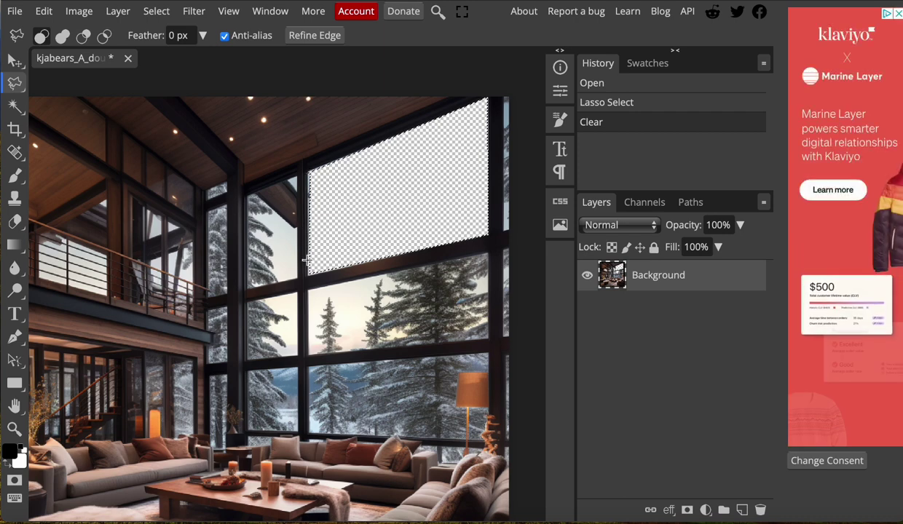
pyautogui.moveTo(310, 175)
pyautogui.mouseDown()
pyautogui.moveTo(321, 241)
pyautogui.moveTo(310, 222)
pyautogui.mouseUp()
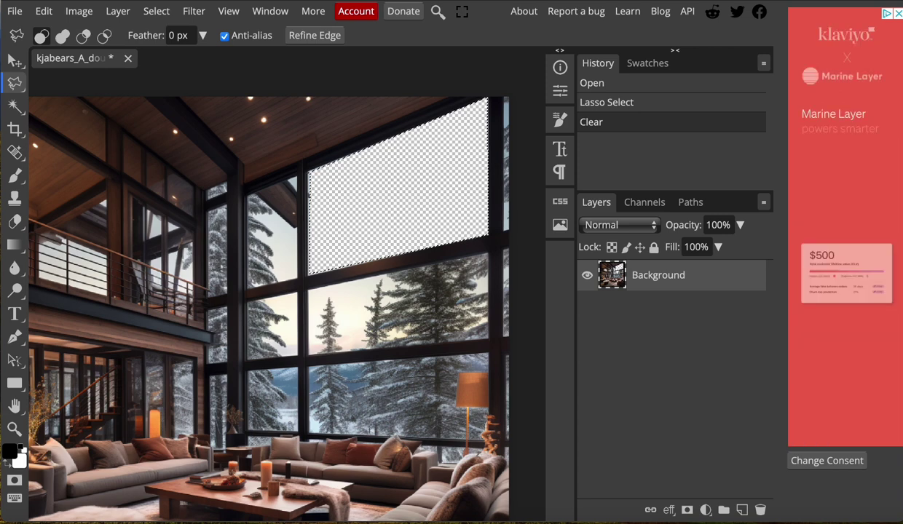
pyautogui.click(308, 174)
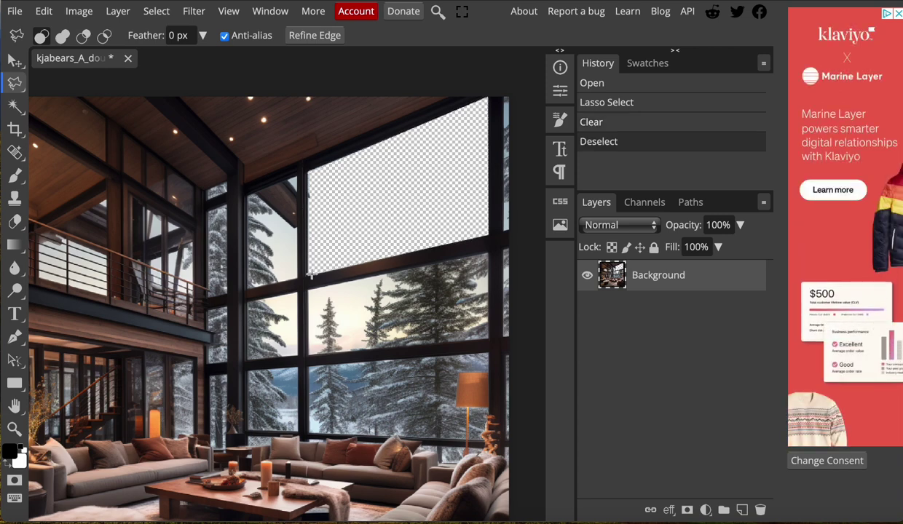
# Re-trace the full upper-right pane with the Polygonal Lasso, delete it, and deselect.
pyautogui.rightClick(14, 83)
pyautogui.click(88, 151)
pyautogui.click(307, 274)
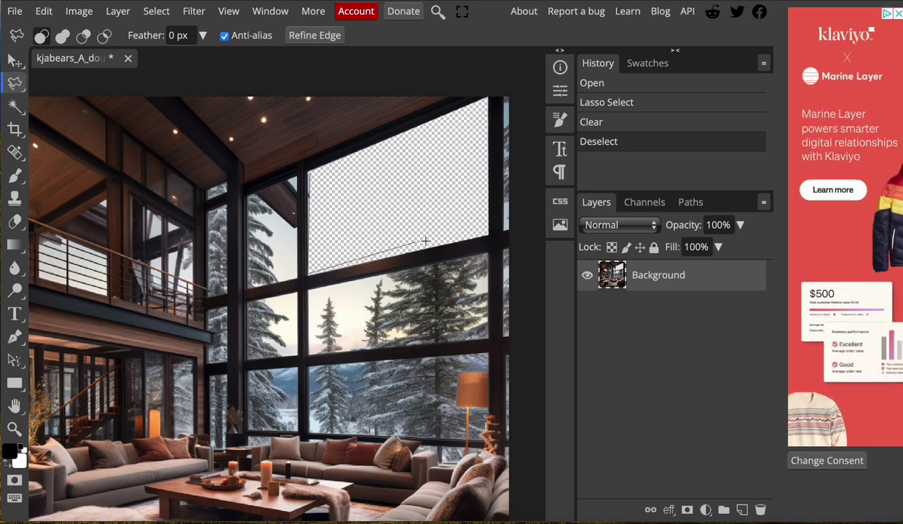
pyautogui.click(486, 235)
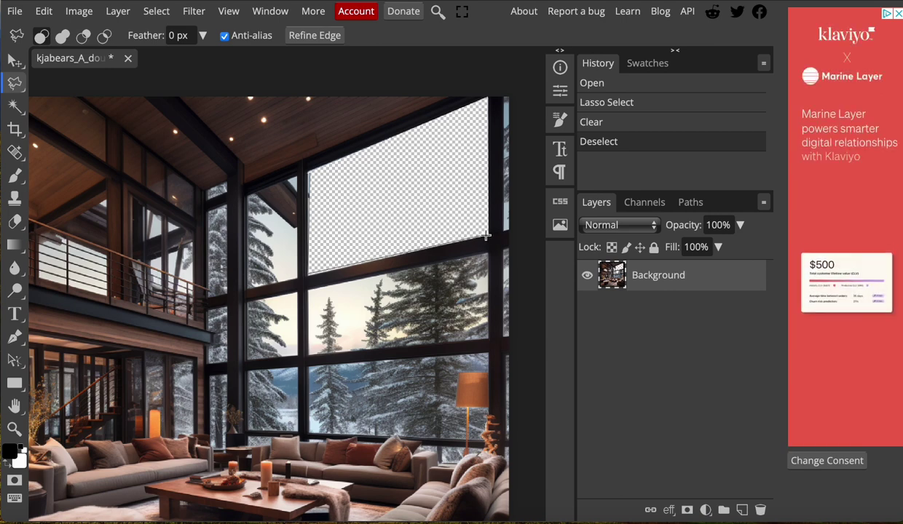
pyautogui.click(484, 101)
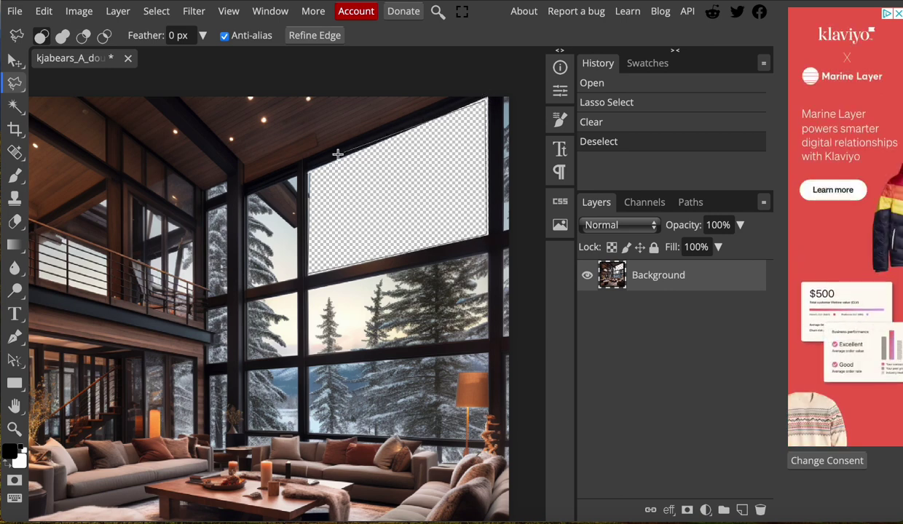
pyautogui.doubleClick(306, 175)
pyautogui.press('Delete')
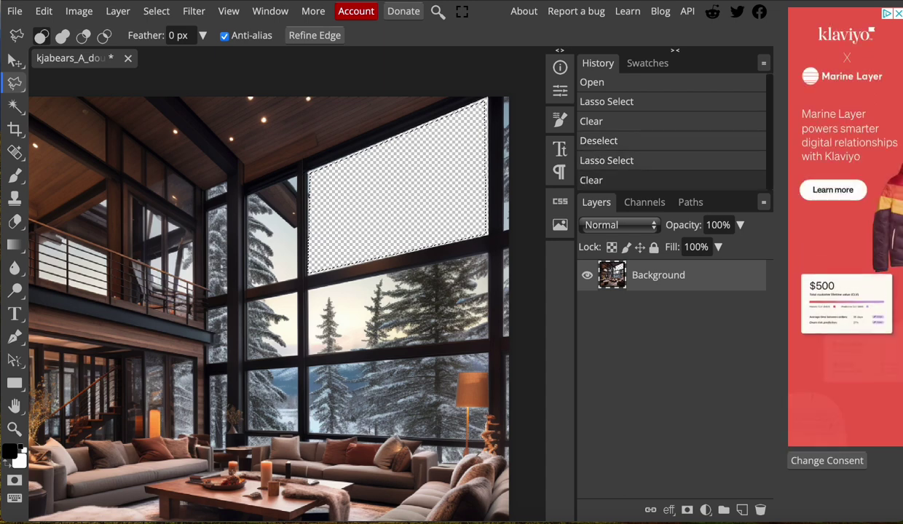
pyautogui.hotkey('ctrl', 'd')
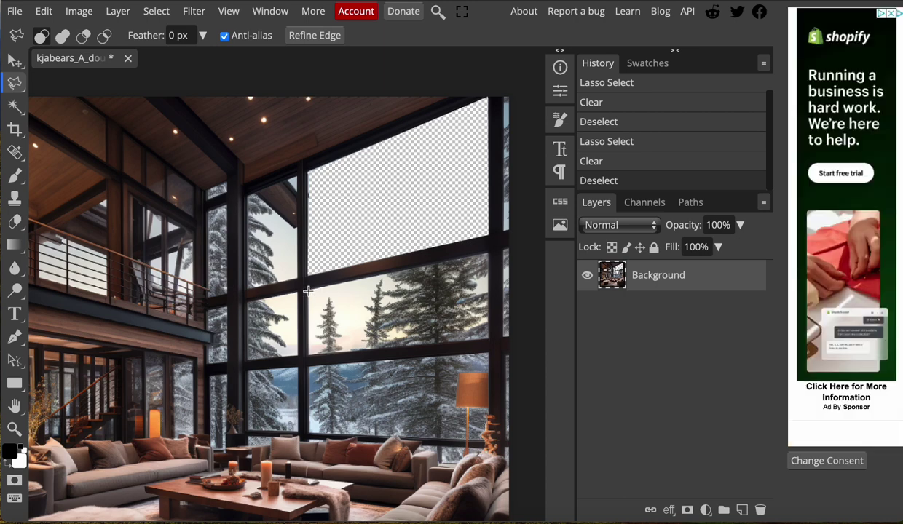
# Outline and delete the middle window pane, then close a selection around the lower pane.
pyautogui.moveTo(308, 291)
pyautogui.mouseDown()
pyautogui.moveTo(362, 269)
pyautogui.moveTo(490, 251)
pyautogui.moveTo(489, 338)
pyautogui.moveTo(303, 356)
pyautogui.moveTo(307, 289)
pyautogui.mouseUp()
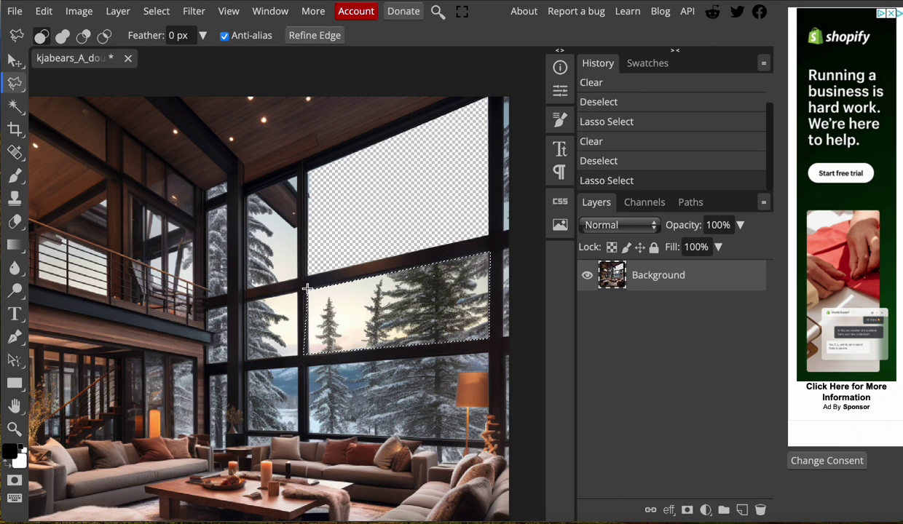
pyautogui.press('Delete')
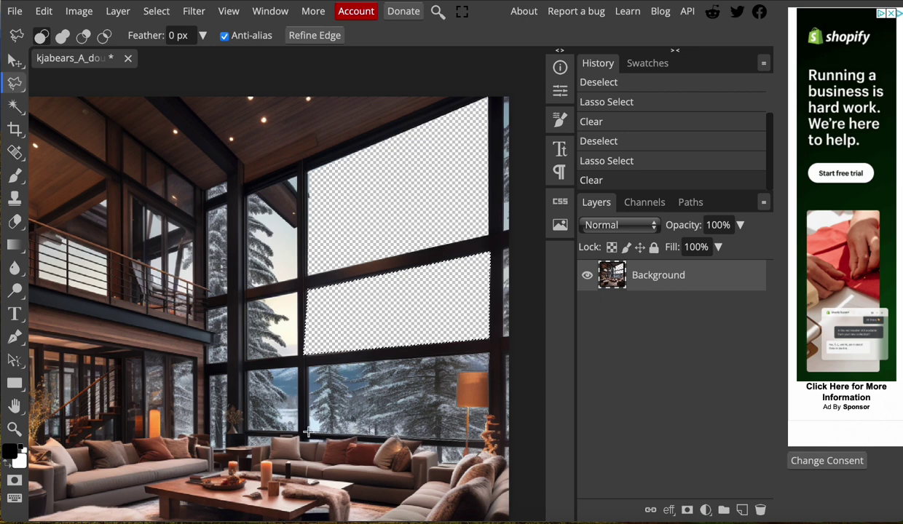
pyautogui.click(308, 366)
# Delete the lower pane, zoom in, and erase the leftover grey patch beside the lamp.
pyautogui.press('Delete')
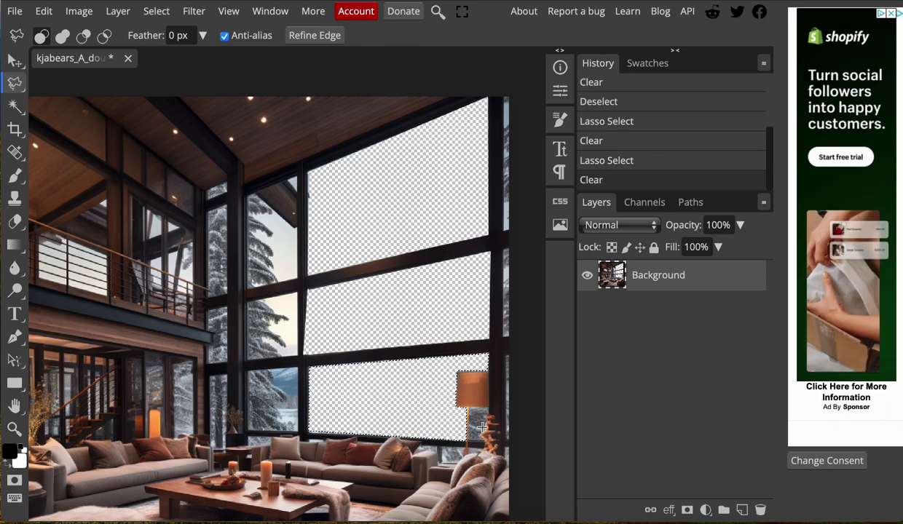
pyautogui.scroll(2, 482, 427)
pyautogui.scroll(2, 482, 428)
pyautogui.scroll(2, 481, 427)
pyautogui.scroll(1, 481, 428)
pyautogui.scroll(1, 481, 427)
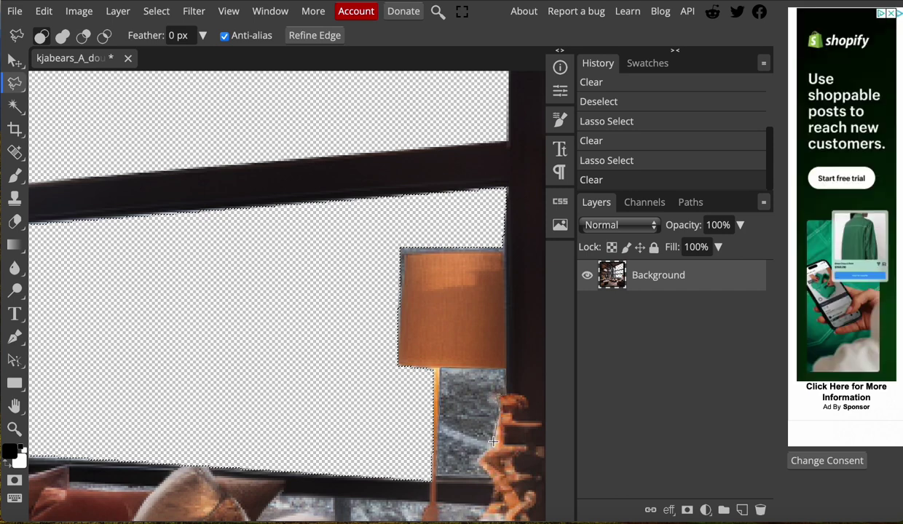
pyautogui.moveTo(492, 445)
pyautogui.mouseDown()
pyautogui.moveTo(478, 458)
pyautogui.moveTo(489, 479)
pyautogui.mouseUp()
pyautogui.press('Delete')
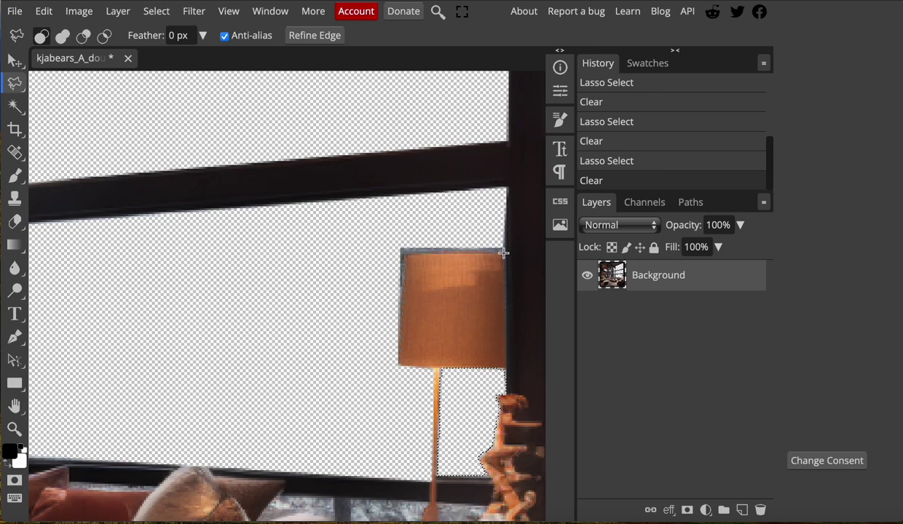
# Lasso the remaining edge pixels around the lamp and frame, delete them, and zoom out.
pyautogui.click(504, 189)
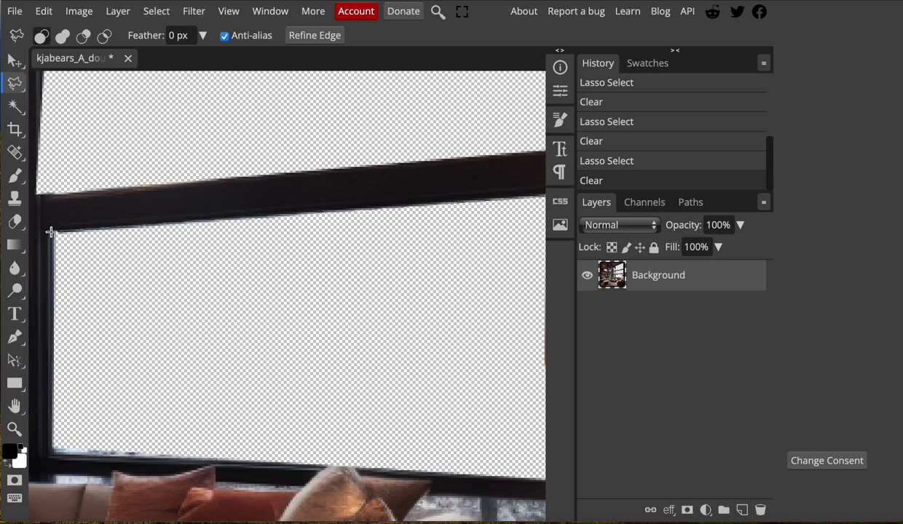
pyautogui.click(49, 231)
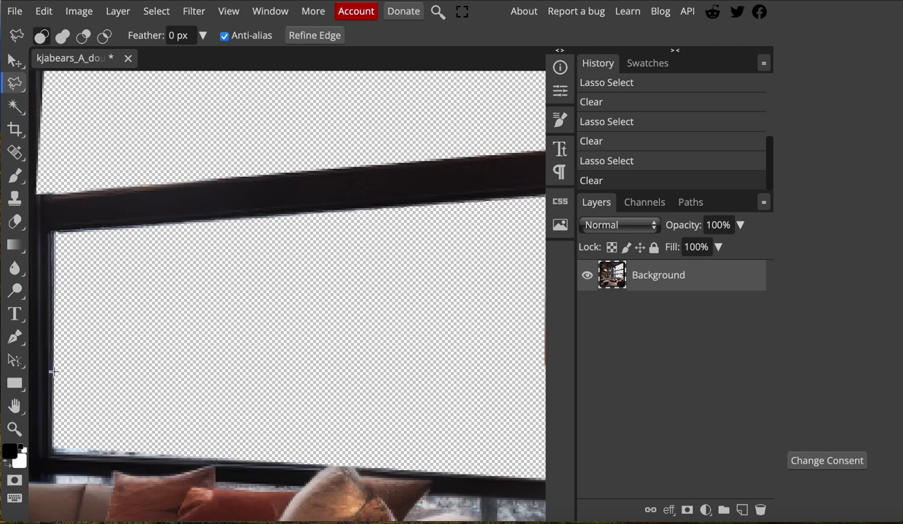
pyautogui.click(52, 452)
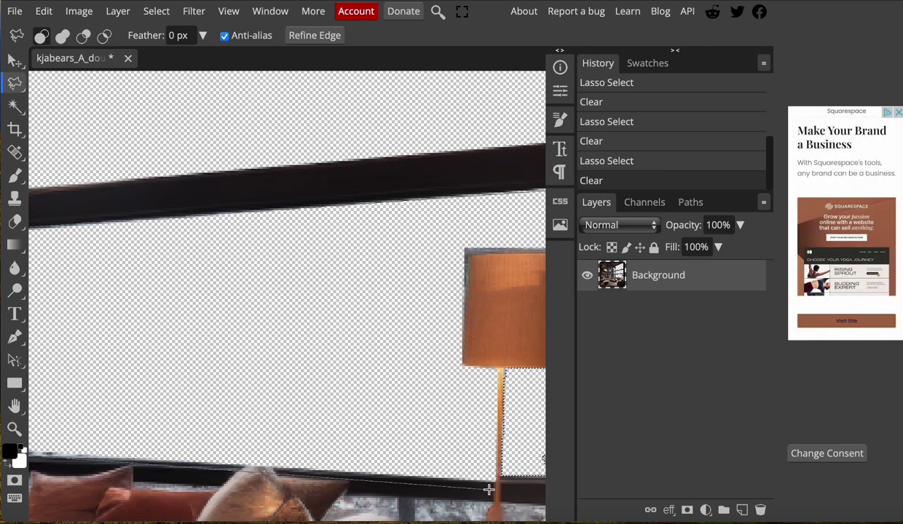
pyautogui.click(488, 485)
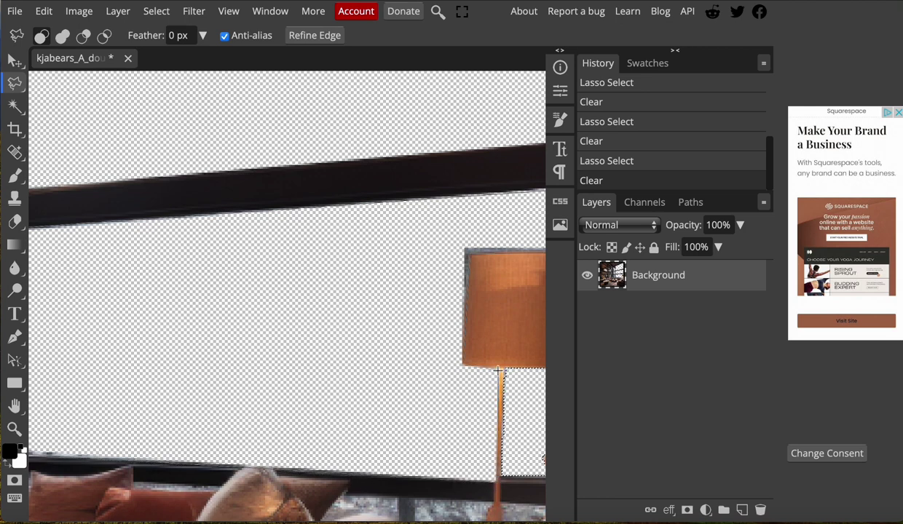
pyautogui.click(460, 365)
pyautogui.press('Delete')
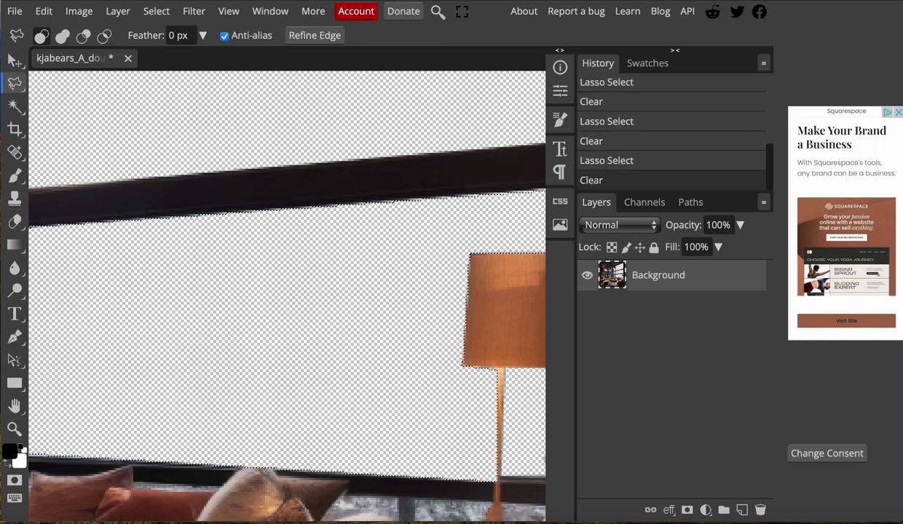
pyautogui.scroll(-2, 436, 312)
pyautogui.scroll(-2, 437, 312)
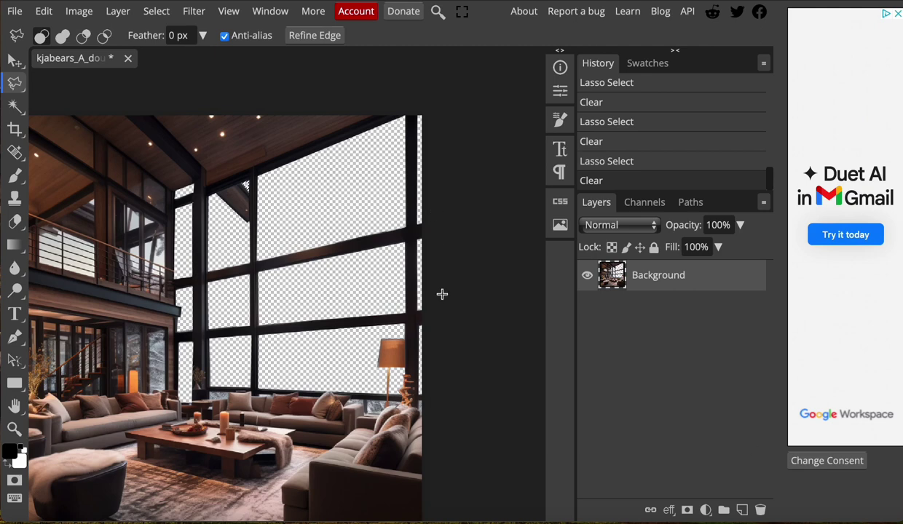
# Export the cabin image with transparent windows as a PNG via File > Export as.
pyautogui.click(14, 11)
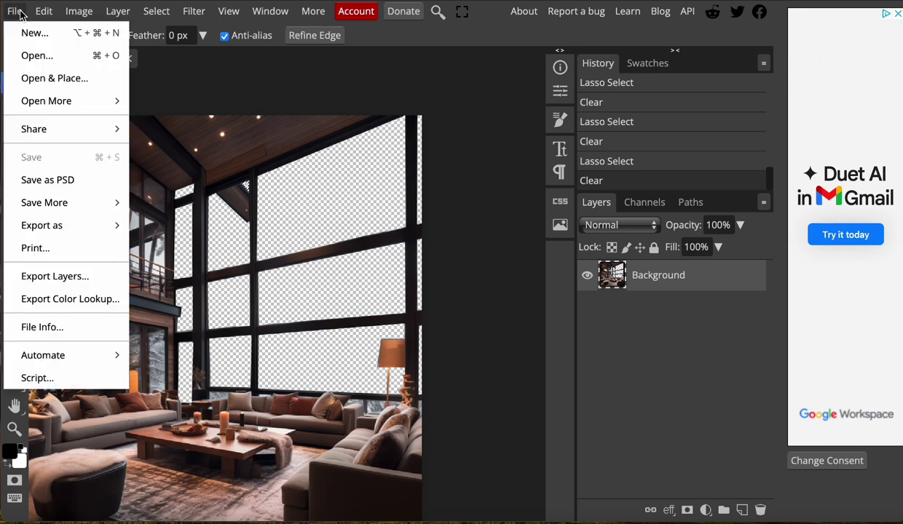
pyautogui.moveTo(42, 225)
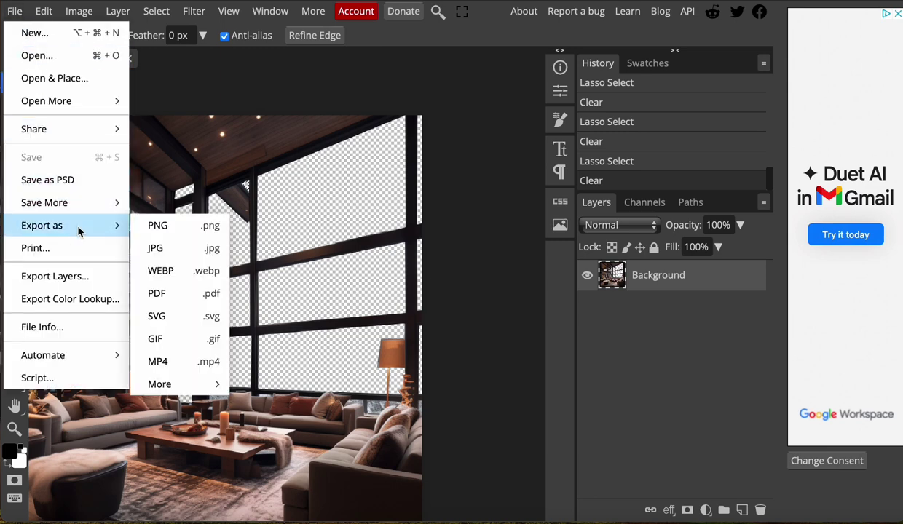
pyautogui.click(149, 226)
pyautogui.click(559, 311)
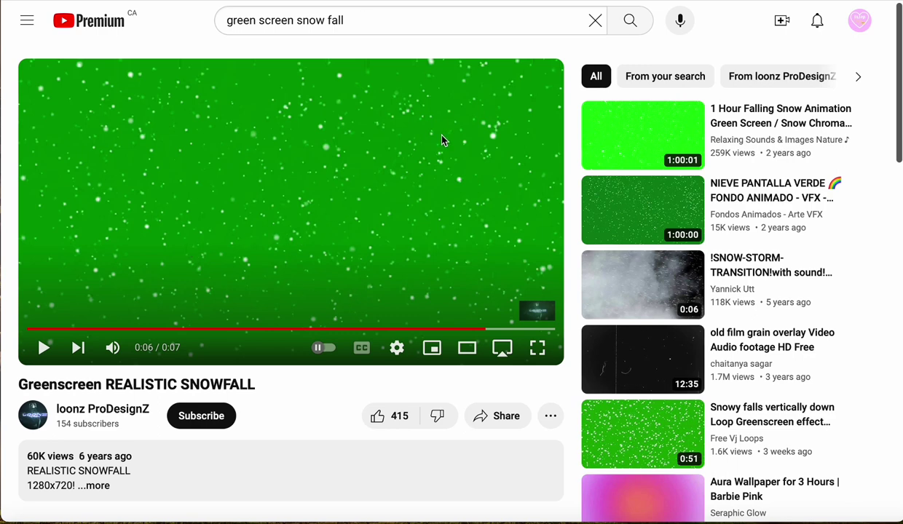
# Preview the green-screen snowfall video, pause it at 0:02, and copy its URL.
pyautogui.click(44, 347)
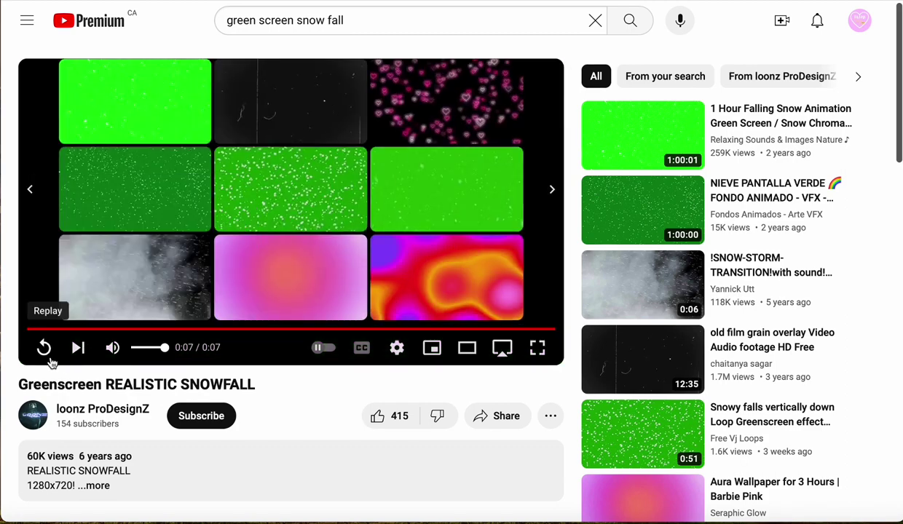
pyautogui.click(46, 351)
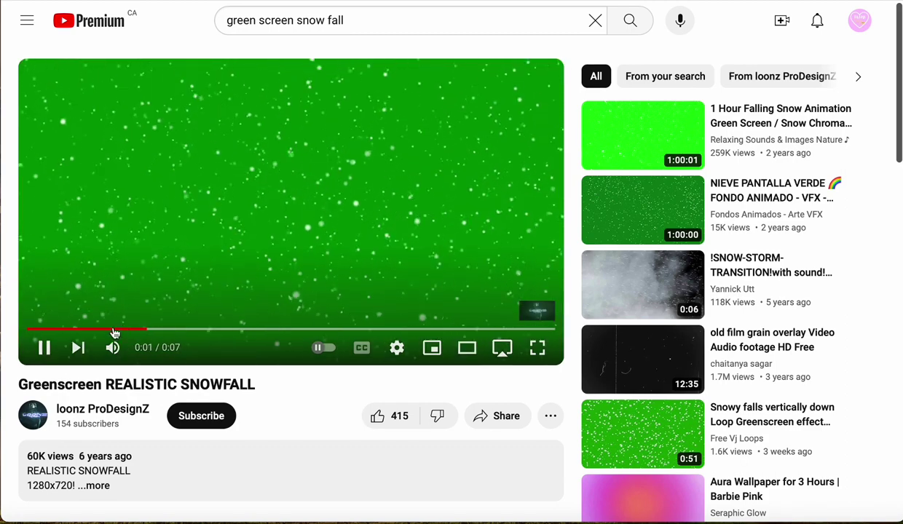
pyautogui.click(45, 349)
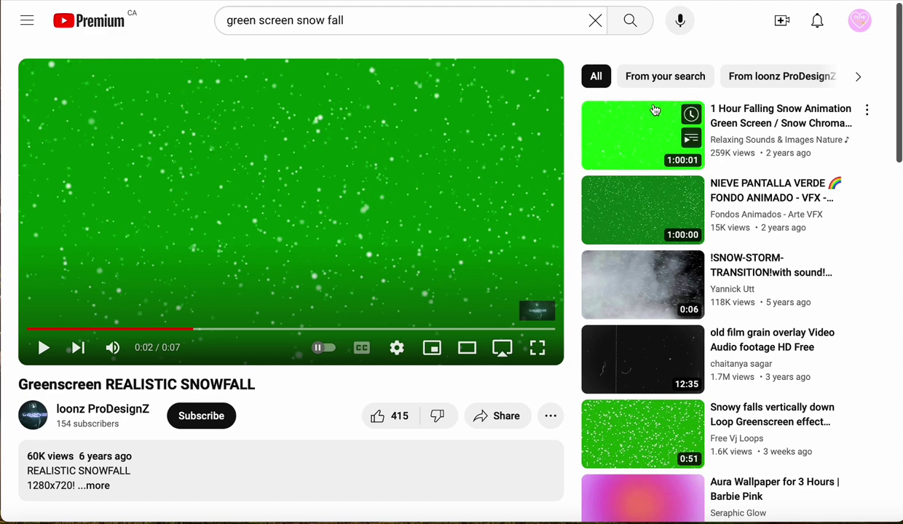
pyautogui.press('super+l')
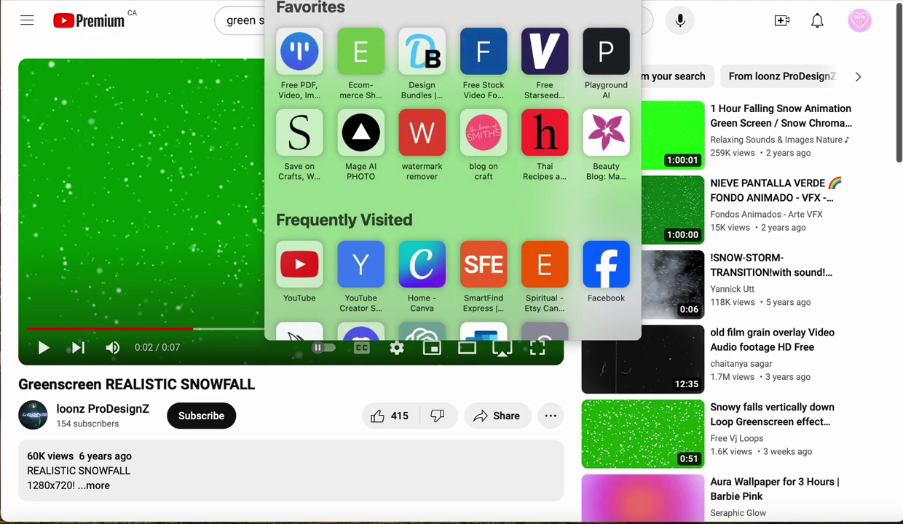
pyautogui.press('Escape')
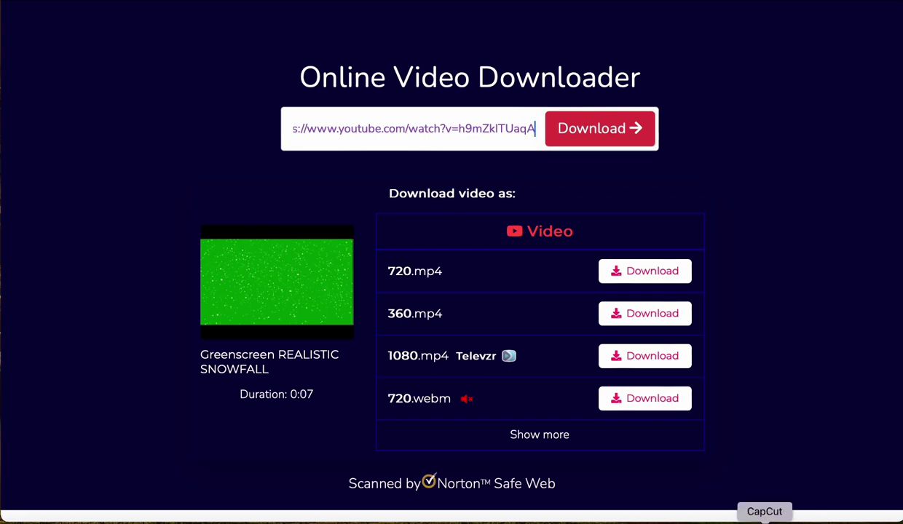
# Bring CapCut to the front from the Dock.
pyautogui.click(765, 520)
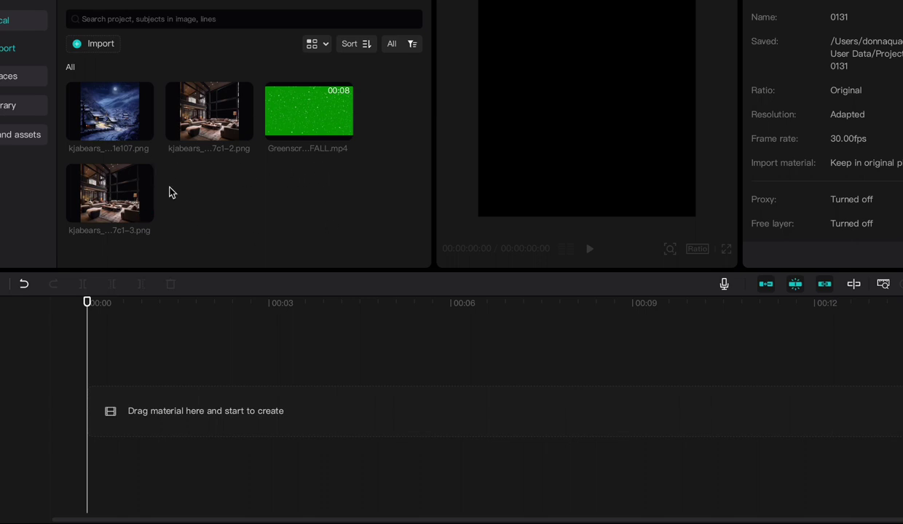
# Place the winter night image on the timeline, with the living-room image on a track above it at 0:00.
pyautogui.moveTo(100, 129)
pyautogui.mouseDown()
pyautogui.moveTo(113, 388)
pyautogui.moveTo(87, 408)
pyautogui.mouseUp()
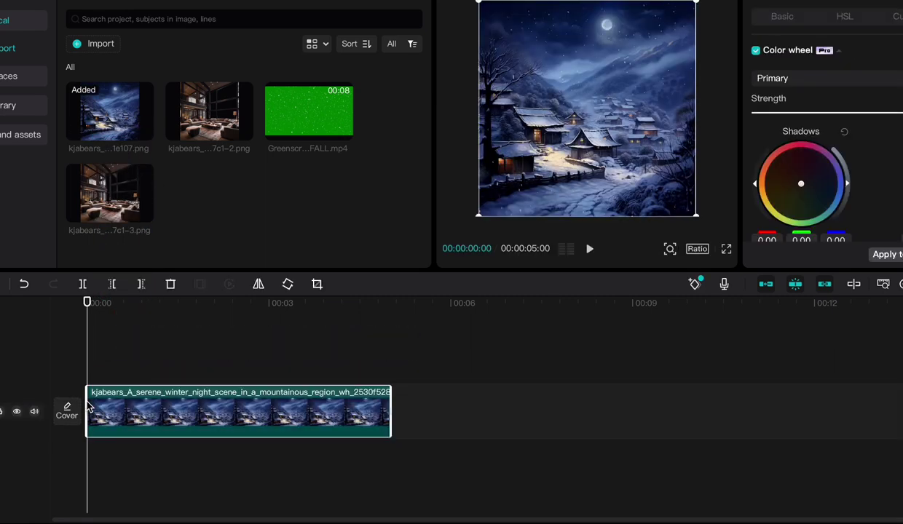
pyautogui.moveTo(209, 111)
pyautogui.moveTo(180, 135); pyautogui.dragTo(82, 466)
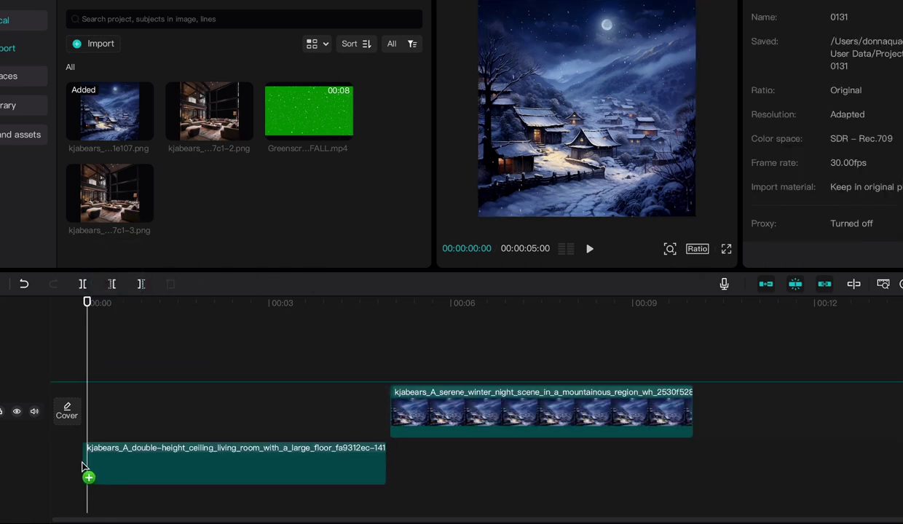
pyautogui.moveTo(81, 466); pyautogui.dragTo(78, 352)
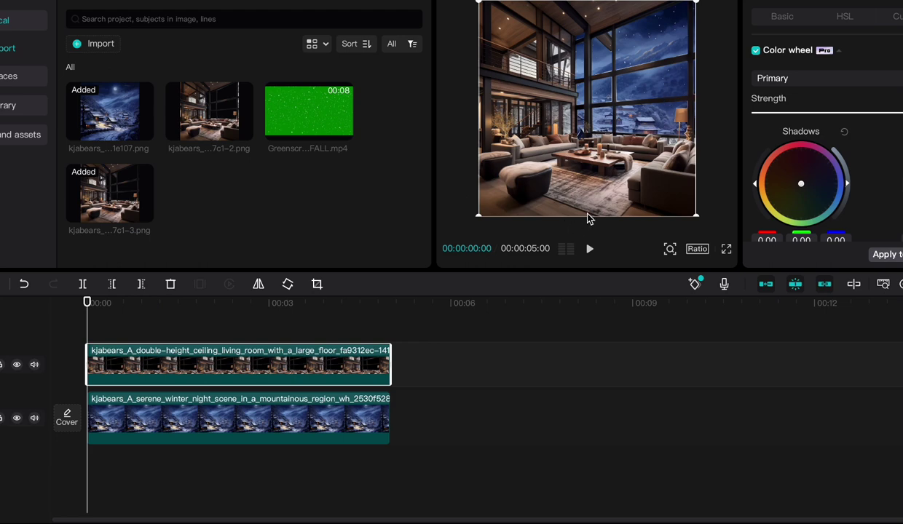
# Add the green-screen snowfall clip on a middle track and trim it to 5 seconds.
pyautogui.moveTo(338, 129)
pyautogui.mouseDown()
pyautogui.moveTo(156, 387)
pyautogui.moveTo(134, 402)
pyautogui.mouseUp()
pyautogui.moveTo(518, 412); pyautogui.dragTo(391, 414)
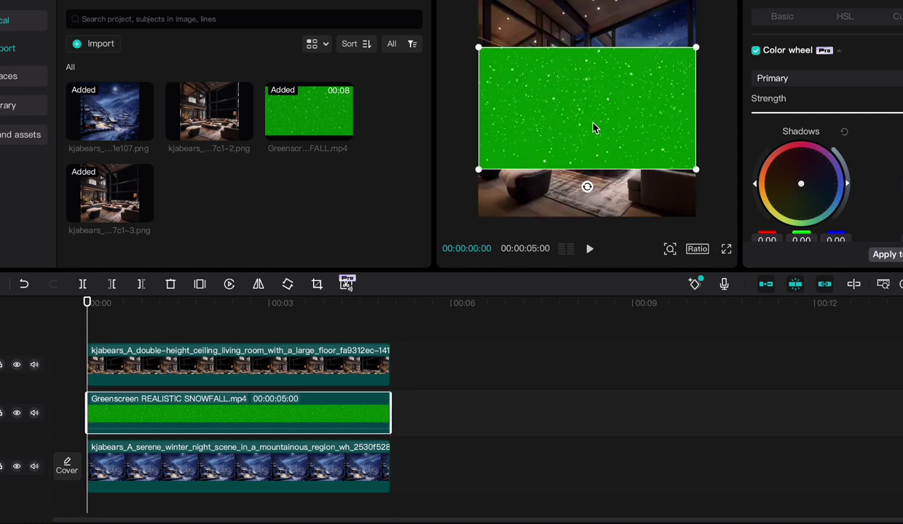
pyautogui.click(775, 19)
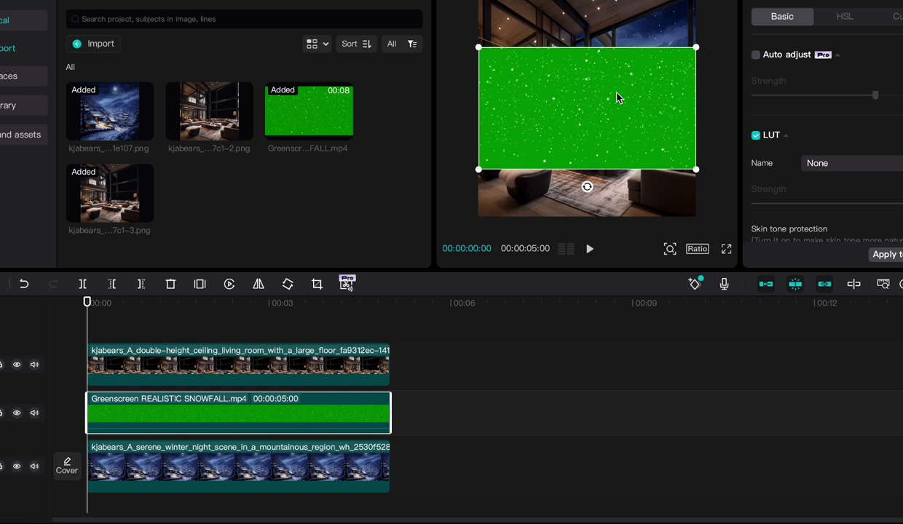
# Shrink and position the snowfall clip over the upper-right windows in the preview.
pyautogui.moveTo(478, 172)
pyautogui.mouseDown()
pyautogui.moveTo(548, 142)
pyautogui.moveTo(664, 67)
pyautogui.moveTo(618, 83)
pyautogui.mouseUp()
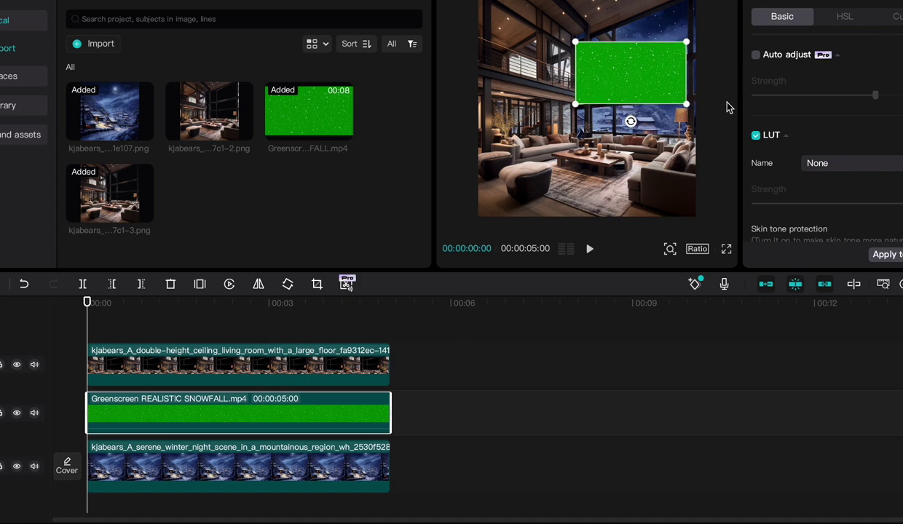
pyautogui.moveTo(688, 110); pyautogui.dragTo(684, 104)
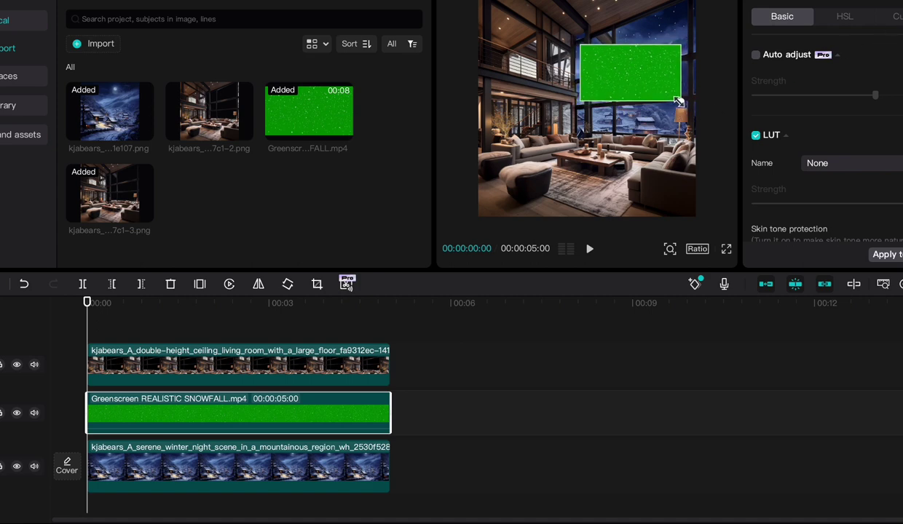
pyautogui.moveTo(645, 81); pyautogui.dragTo(645, 76)
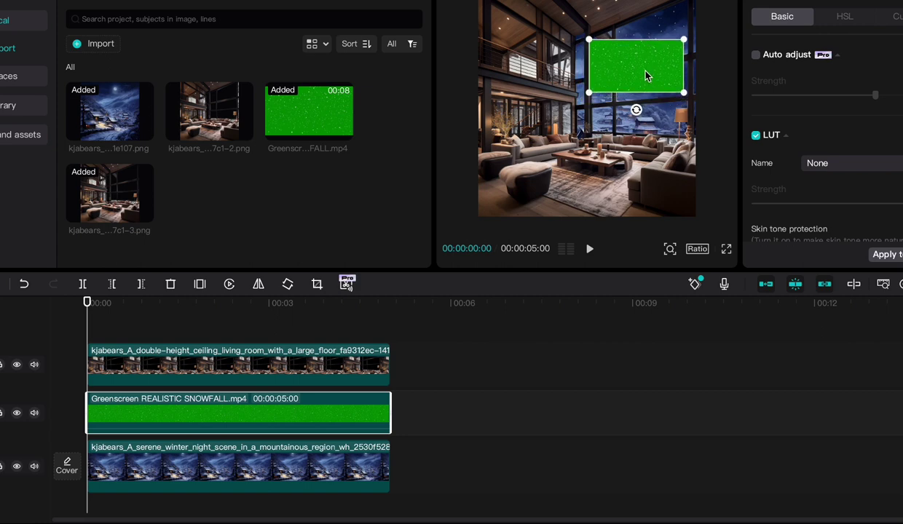
pyautogui.click(822, 2)
pyautogui.click(859, 1)
# Chroma-key the snowfall clip's green in Cutout, sampling the green and raising Strength.
pyautogui.click(892, 1)
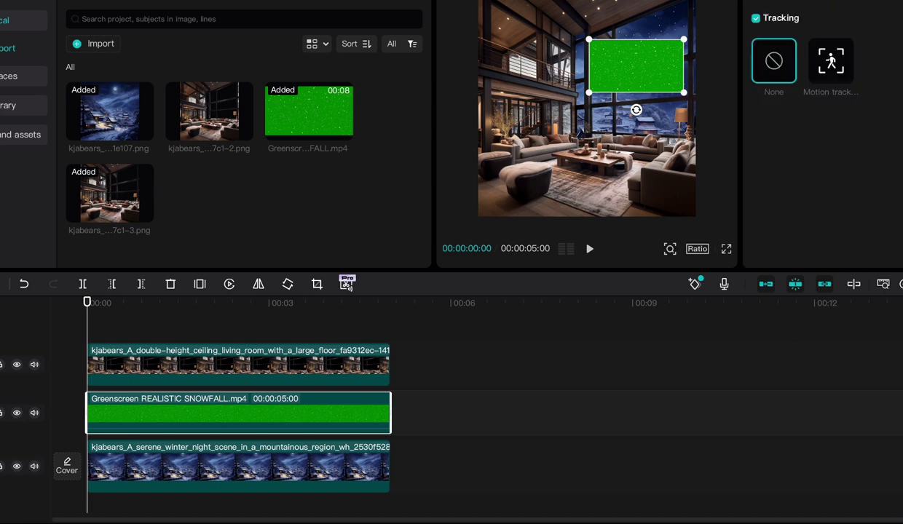
pyautogui.click(764, 2)
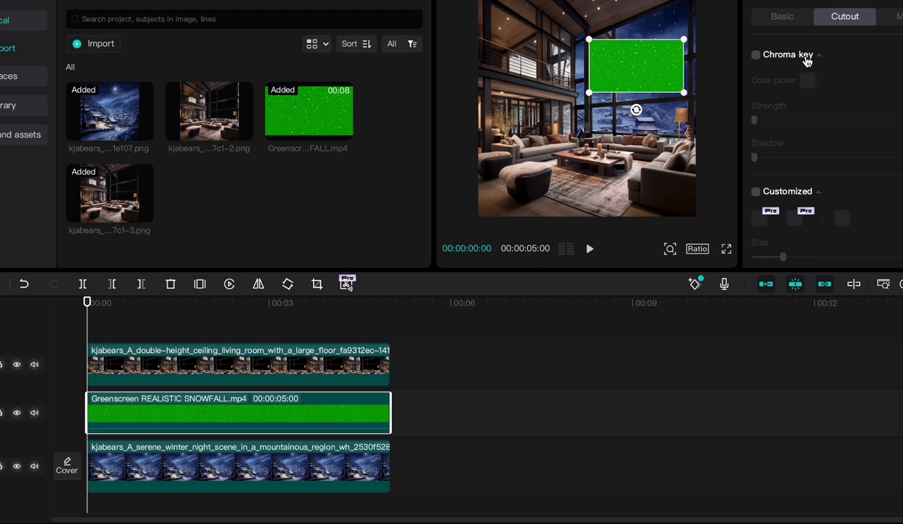
pyautogui.click(756, 56)
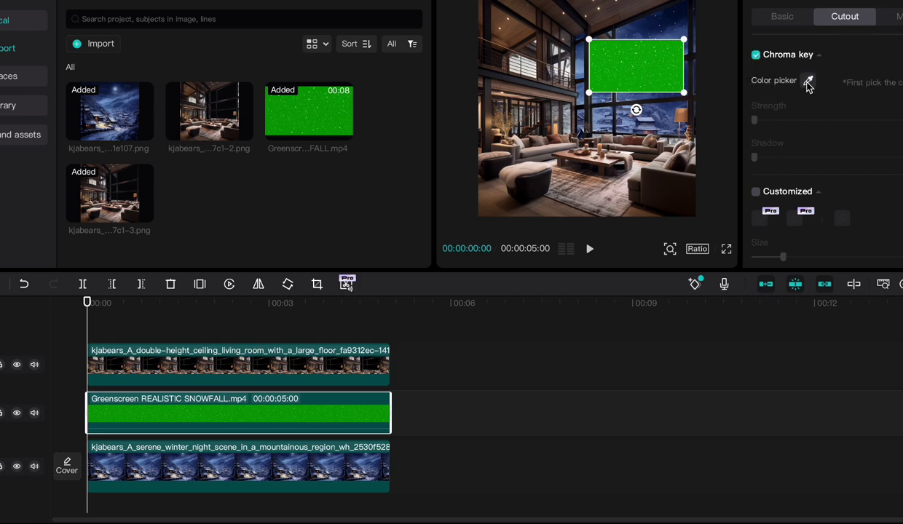
pyautogui.click(637, 65)
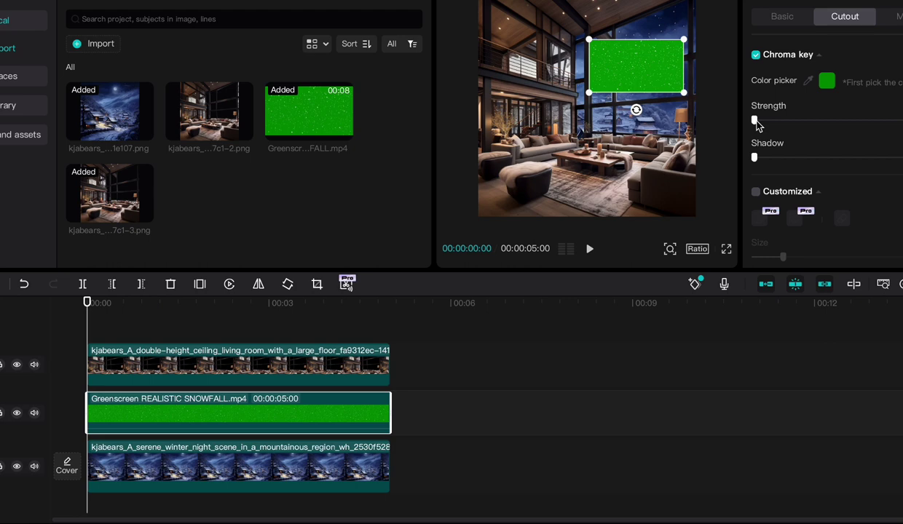
pyautogui.moveTo(756, 124)
pyautogui.mouseDown()
pyautogui.moveTo(847, 126)
pyautogui.moveTo(766, 131)
pyautogui.mouseUp()
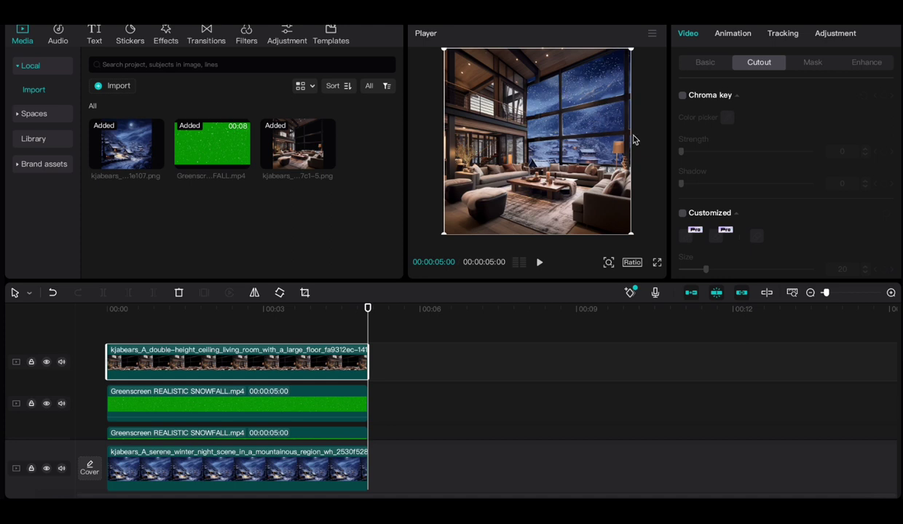
# Switch between the Cutout and Adjustment panels to reach the basic colour settings.
pyautogui.click(833, 36)
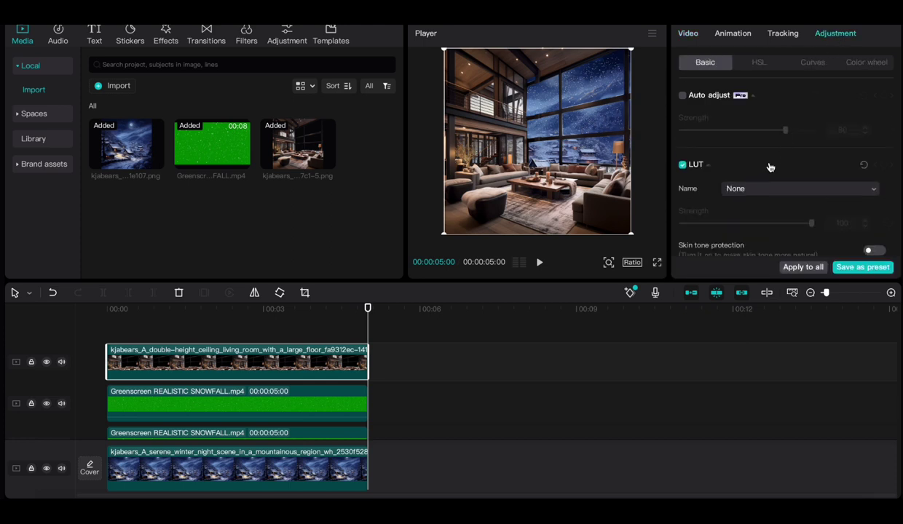
pyautogui.click(686, 34)
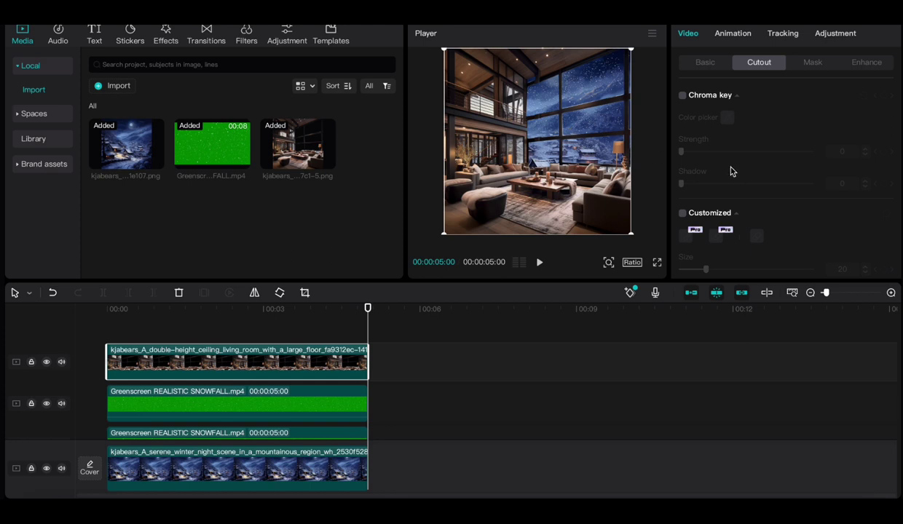
pyautogui.scroll(-2, 727, 175)
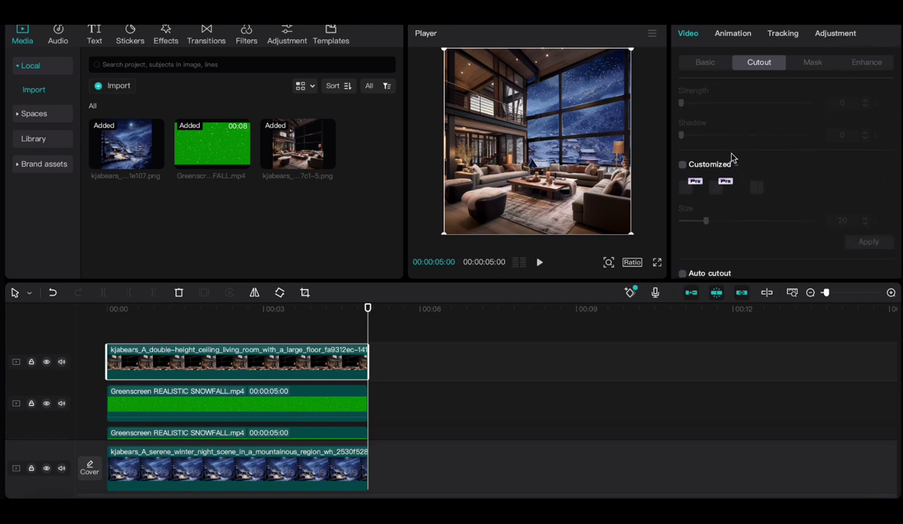
pyautogui.scroll(-1, 728, 161)
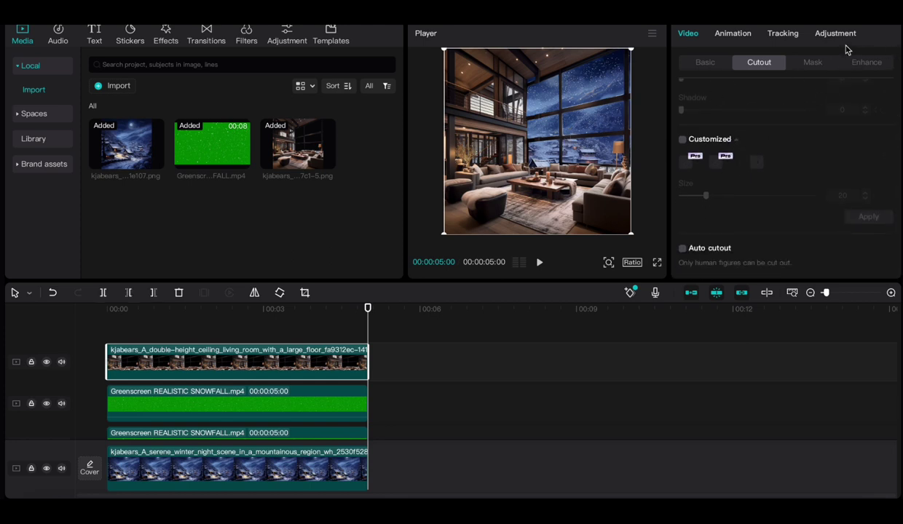
pyautogui.click(823, 34)
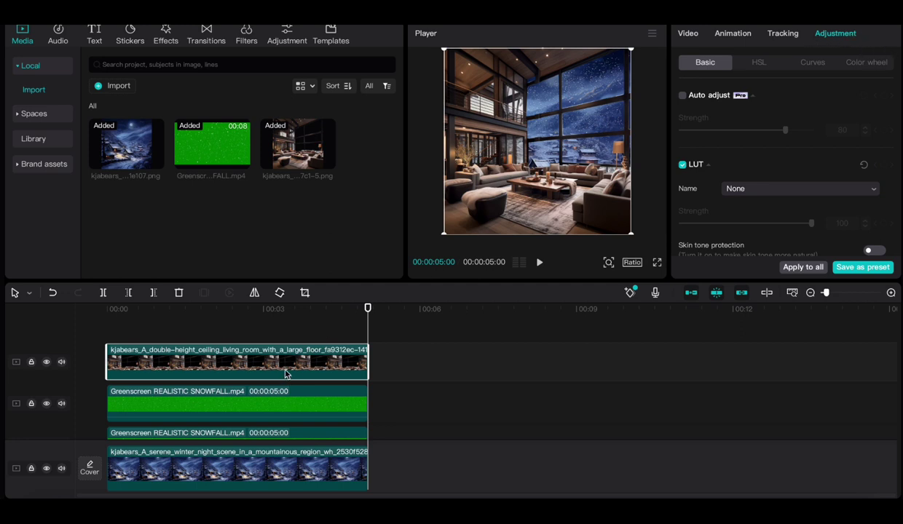
# Set the winter-night background's Saturation to -50 and check it in full-screen preview.
pyautogui.click(304, 474)
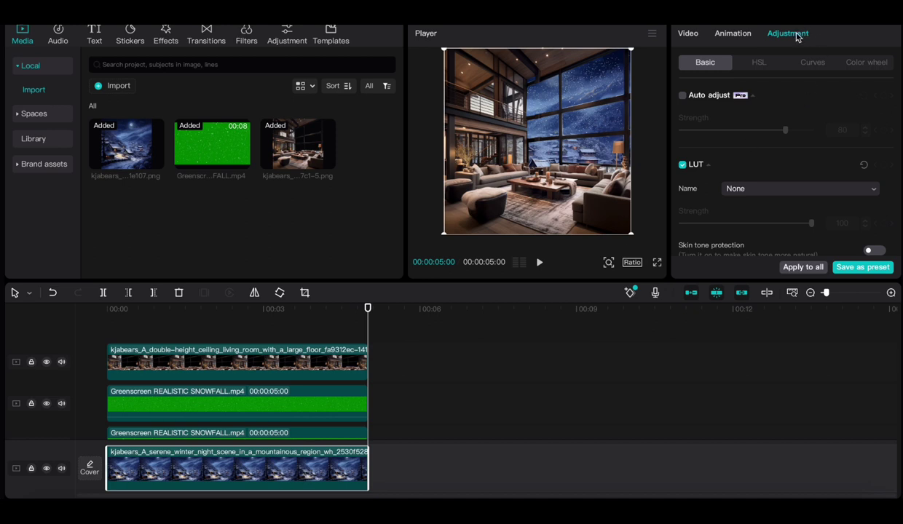
pyautogui.scroll(-3, 809, 131)
pyautogui.scroll(-3, 808, 133)
pyautogui.scroll(-1, 808, 133)
pyautogui.scroll(1, 808, 134)
pyautogui.moveTo(746, 153); pyautogui.dragTo(679, 153)
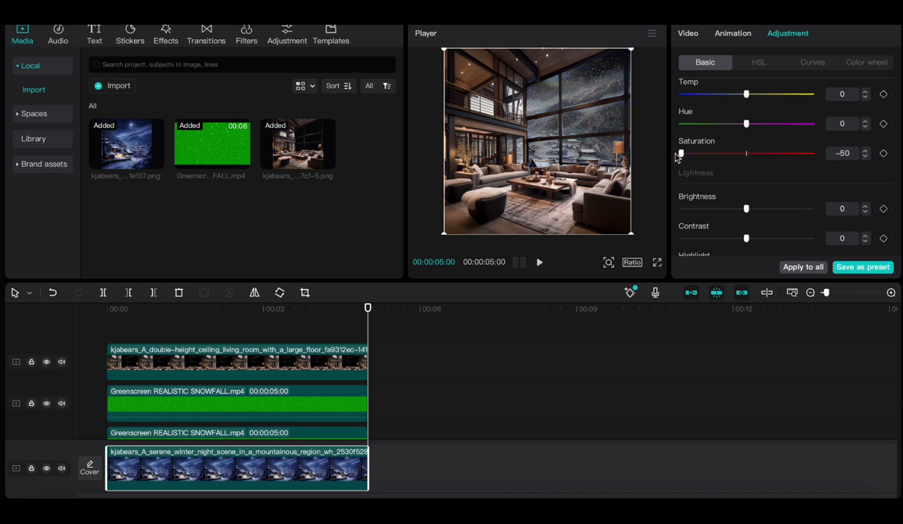
pyautogui.click(657, 262)
pyautogui.click(285, 452)
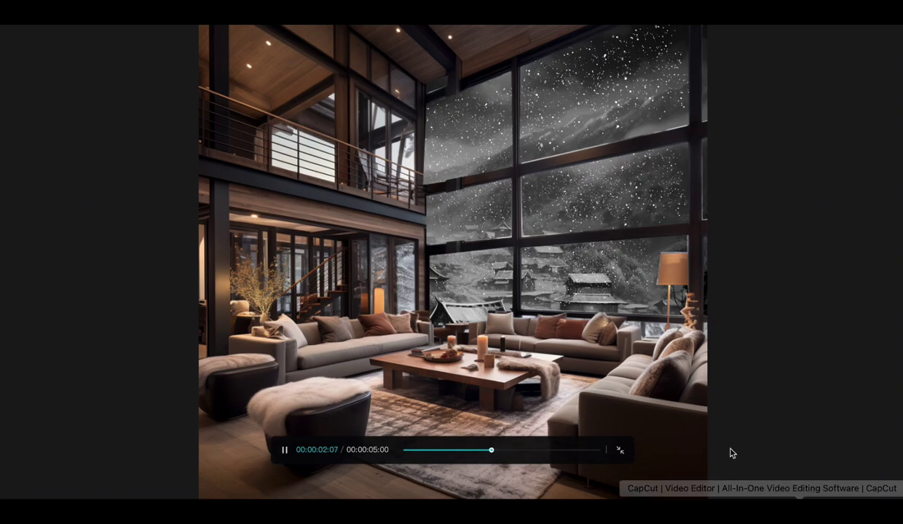
pyautogui.click(620, 450)
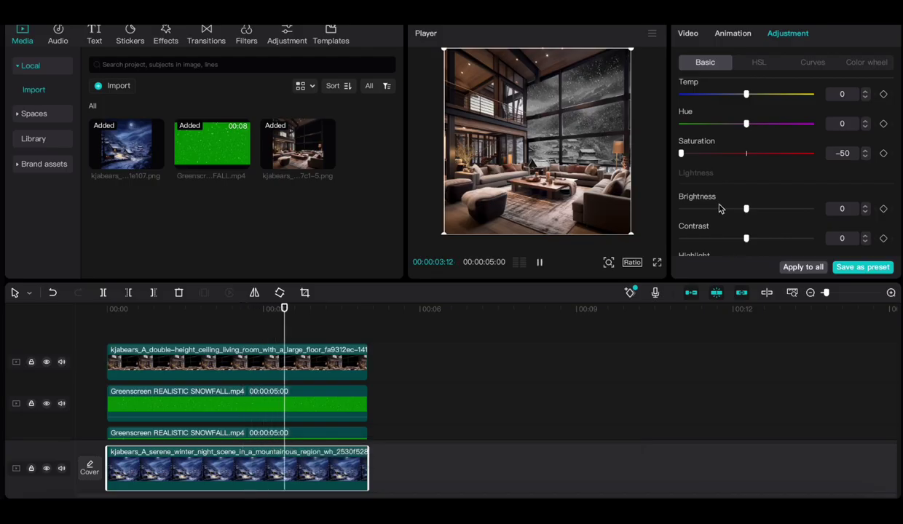
# Adjust the background Brightness to -6, checking each change in full-screen preview.
pyautogui.moveTo(746, 209)
pyautogui.mouseDown()
pyautogui.moveTo(798, 209)
pyautogui.moveTo(687, 210)
pyautogui.moveTo(716, 211)
pyautogui.moveTo(720, 221)
pyautogui.moveTo(800, 223)
pyautogui.moveTo(782, 220)
pyautogui.mouseUp()
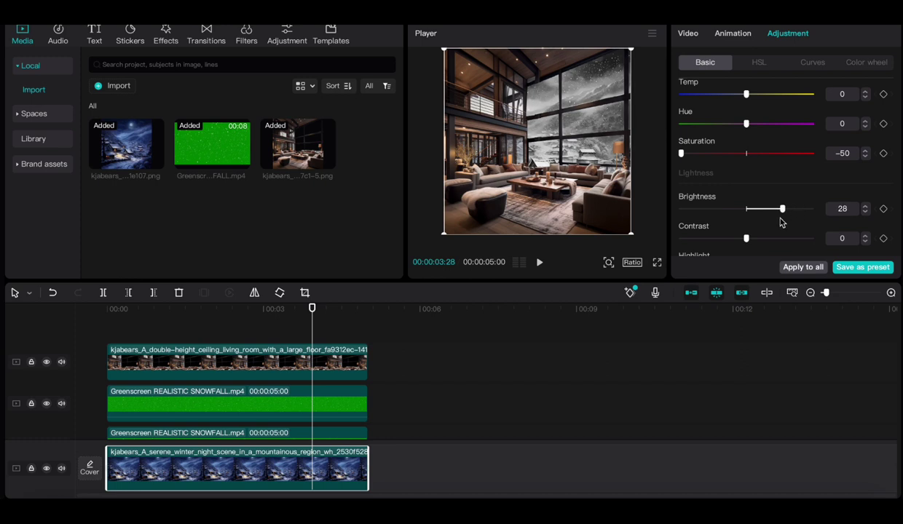
pyautogui.click(656, 265)
pyautogui.click(284, 449)
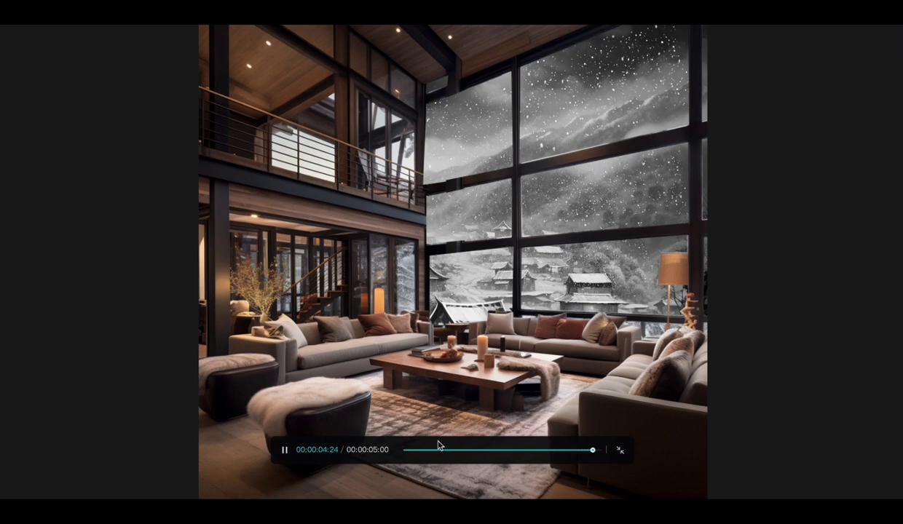
pyautogui.click(619, 453)
pyautogui.moveTo(763, 209)
pyautogui.mouseDown()
pyautogui.moveTo(724, 213)
pyautogui.moveTo(740, 209)
pyautogui.mouseUp()
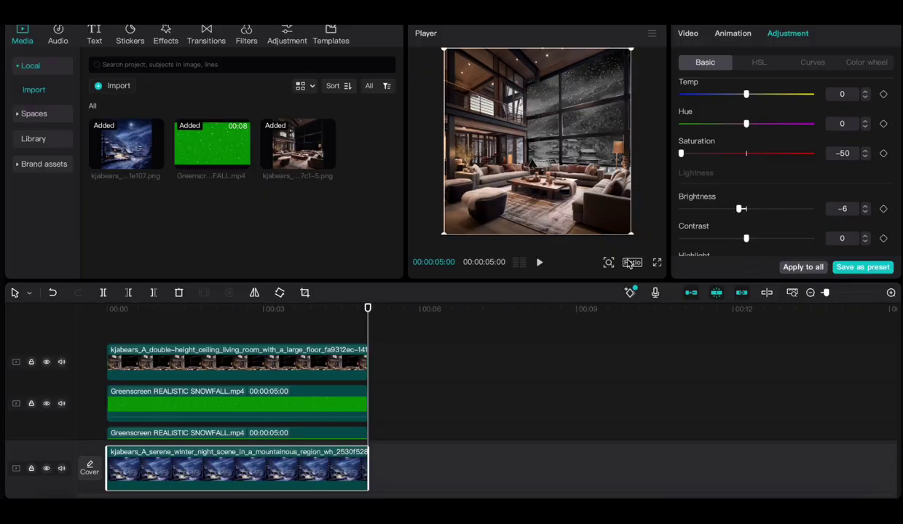
pyautogui.click(656, 262)
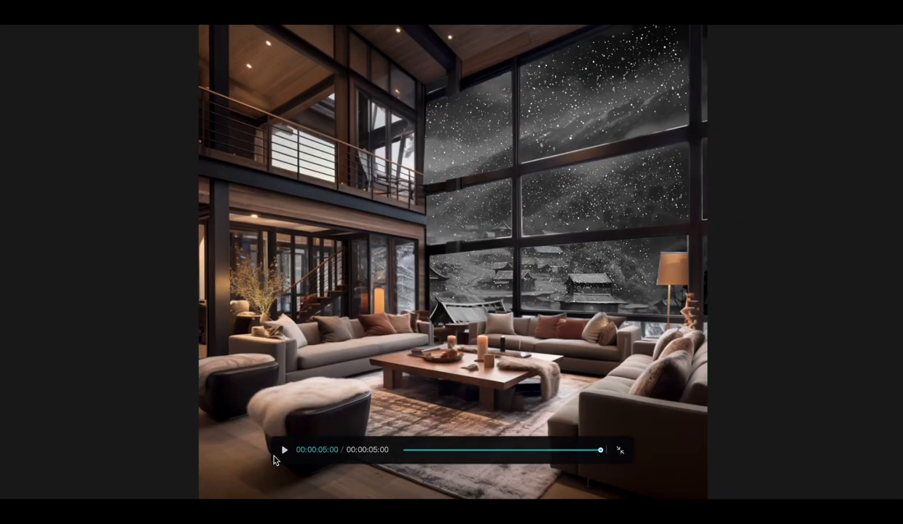
pyautogui.click(284, 452)
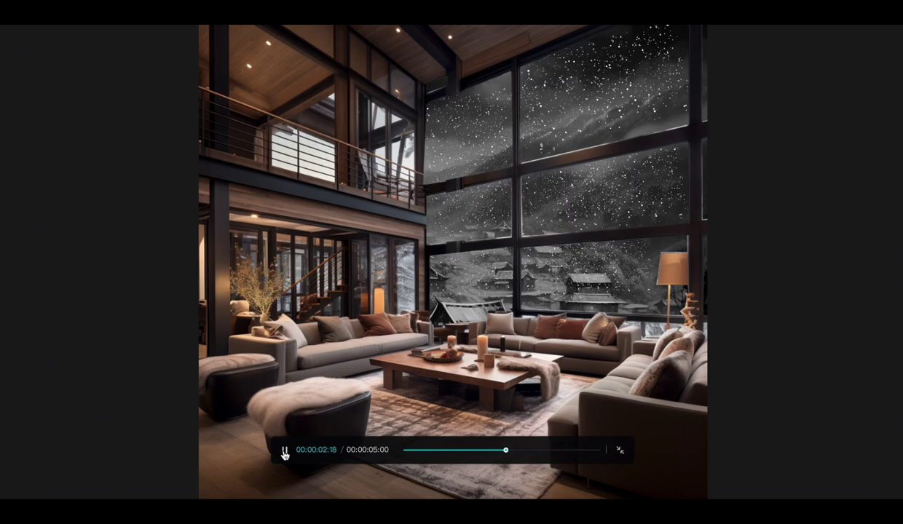
pyautogui.click(620, 452)
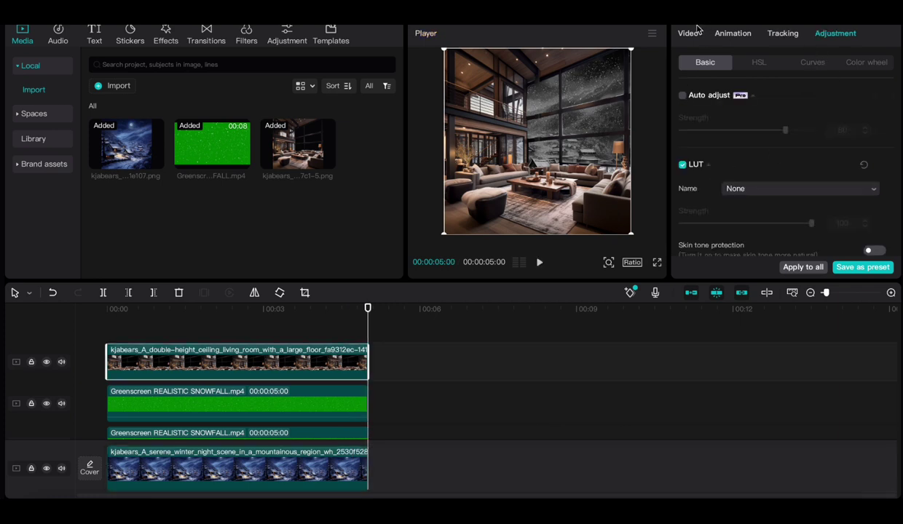
# Set the canvas ratio to 9:16 and move the snowfall overlay onto the upper-right windows.
pyautogui.click(688, 34)
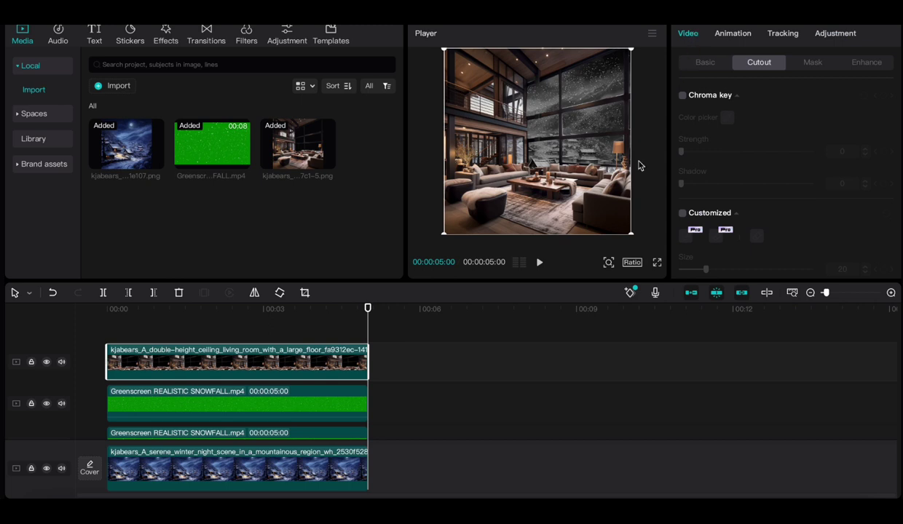
pyautogui.click(632, 264)
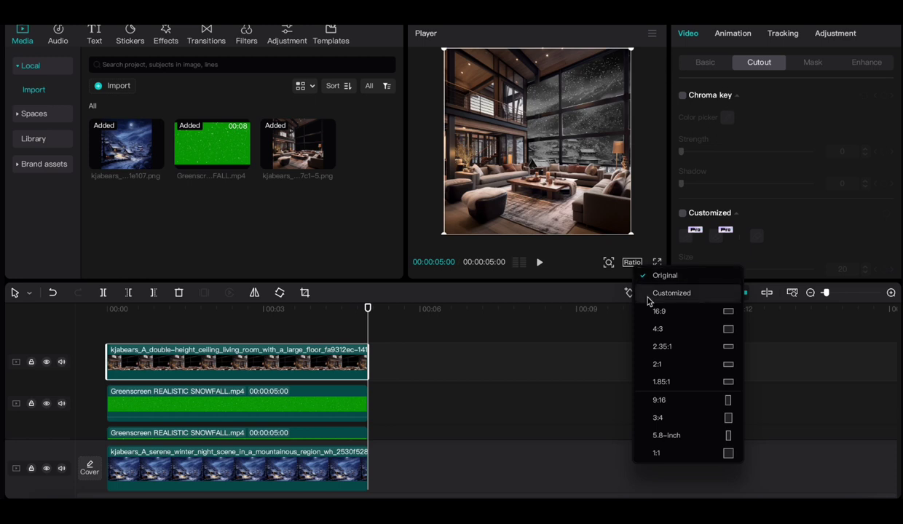
pyautogui.click(660, 400)
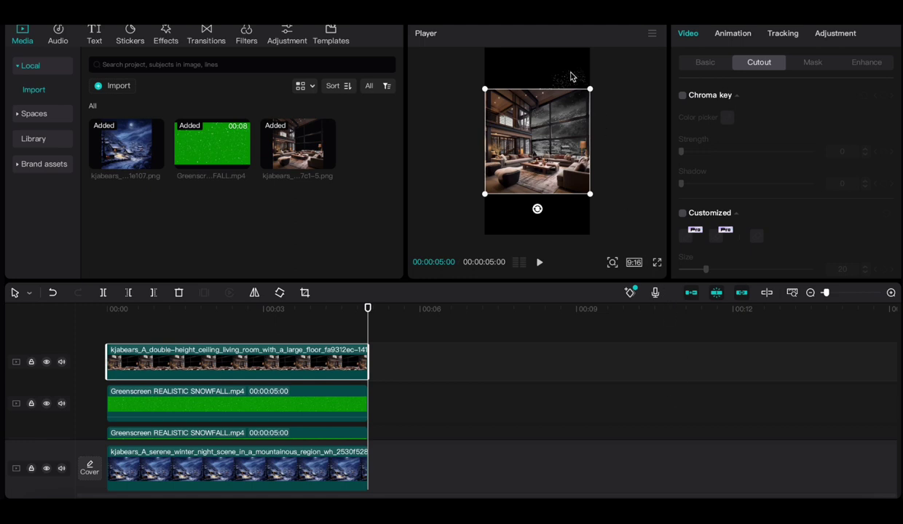
pyautogui.moveTo(571, 79)
pyautogui.mouseDown()
pyautogui.moveTo(569, 70)
pyautogui.moveTo(572, 105)
pyautogui.mouseUp()
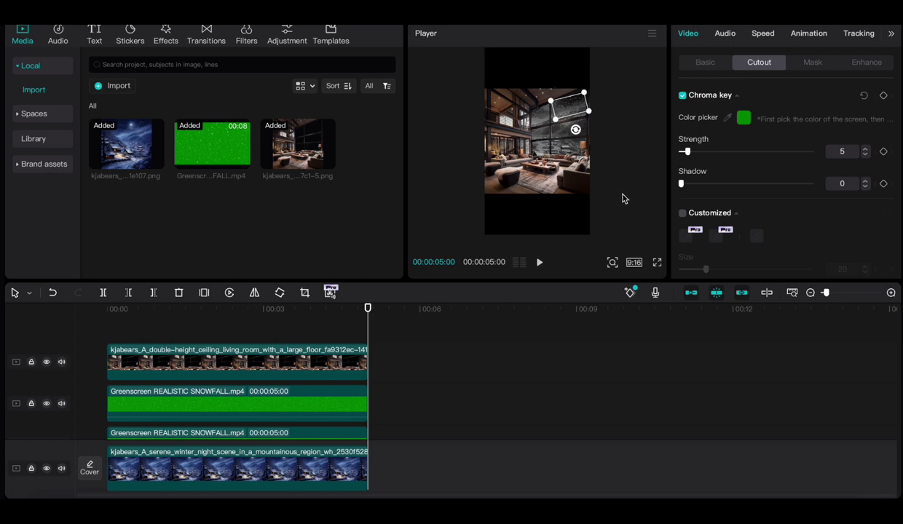
pyautogui.click(590, 140)
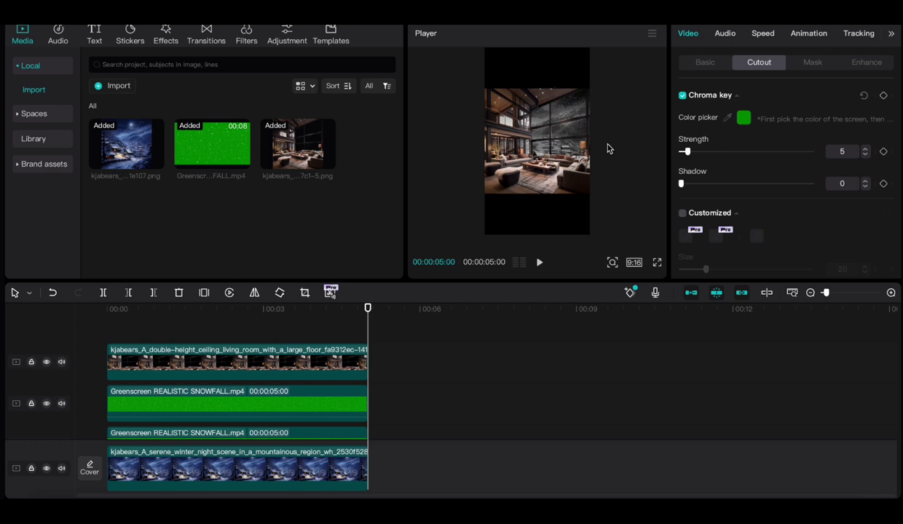
# Enlarge the living-room image to fill the 9:16 frame.
pyautogui.click(524, 129)
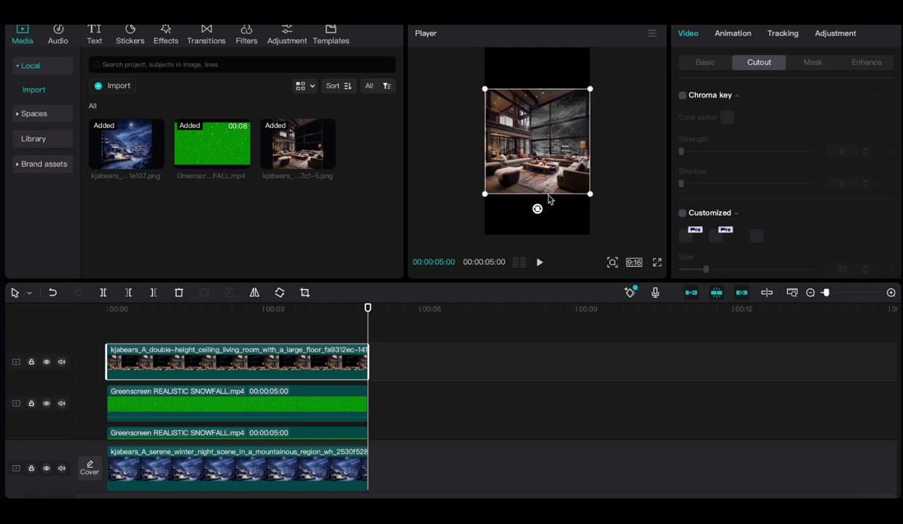
pyautogui.moveTo(485, 194); pyautogui.dragTo(470, 268)
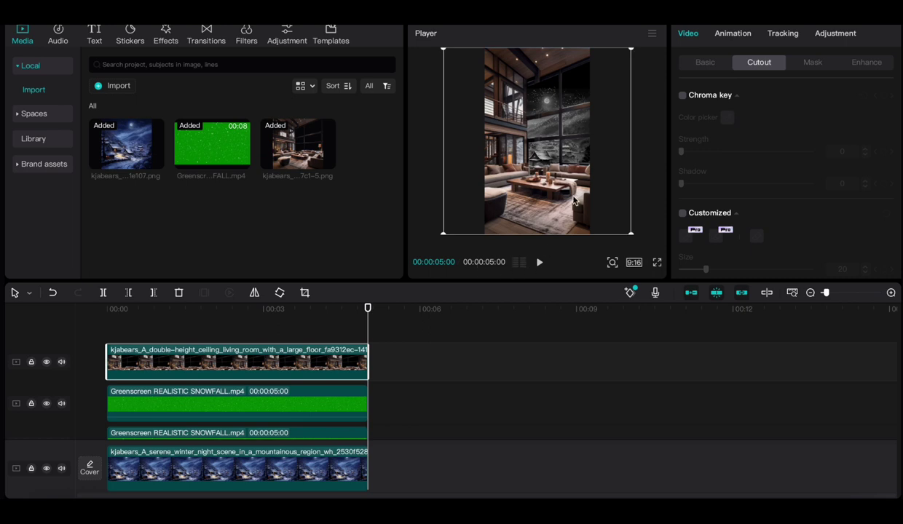
pyautogui.scroll(-2, 573, 200)
pyautogui.scroll(-1, 573, 200)
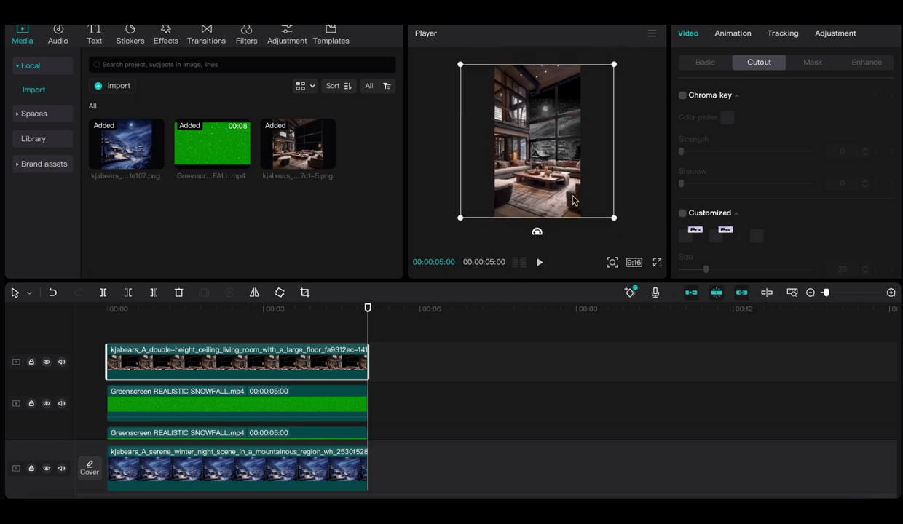
pyautogui.click(622, 139)
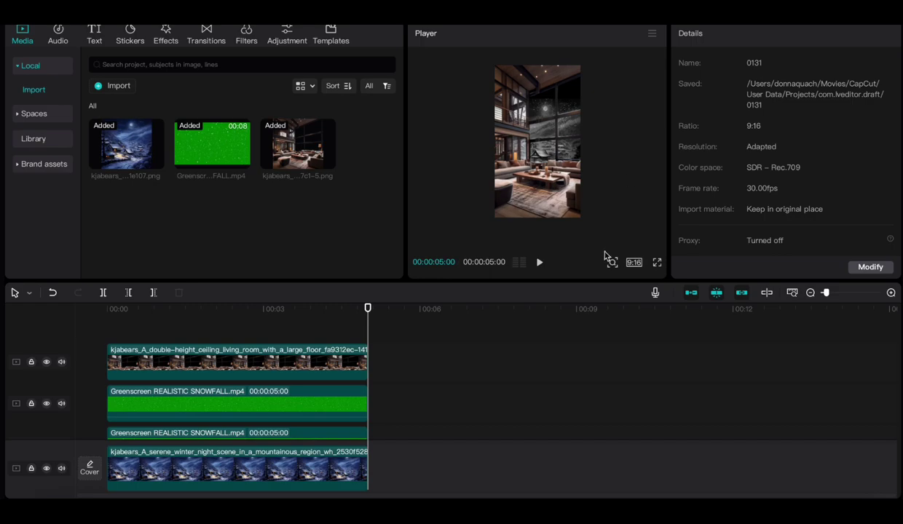
# Play the composite in full-screen preview, then reselect the living-room image layer.
pyautogui.click(657, 263)
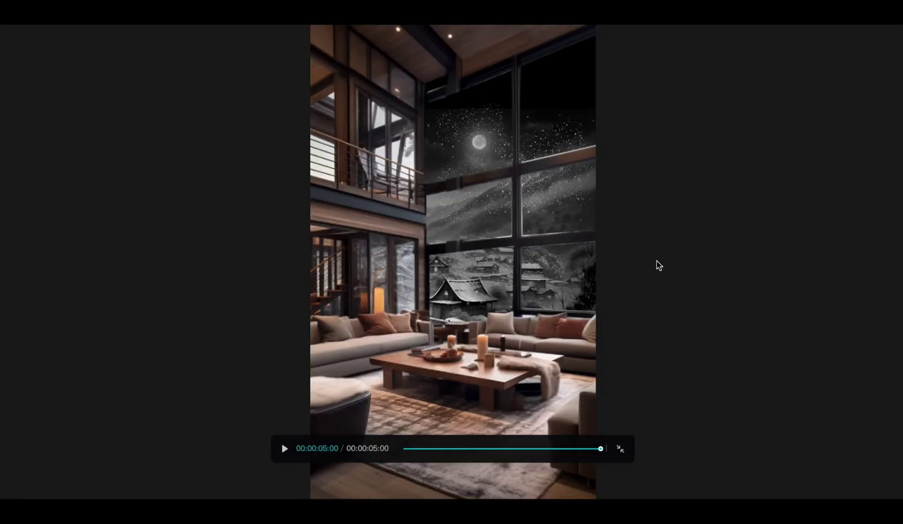
pyautogui.click(284, 448)
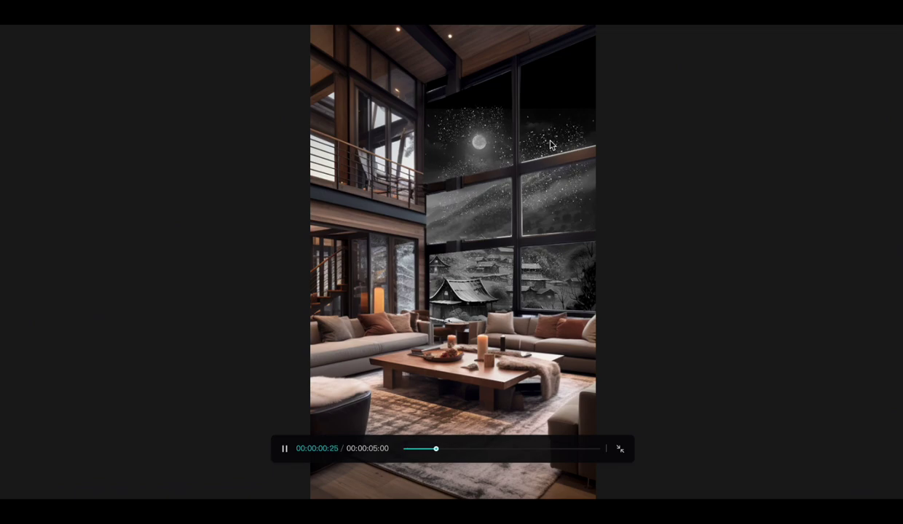
pyautogui.click(621, 450)
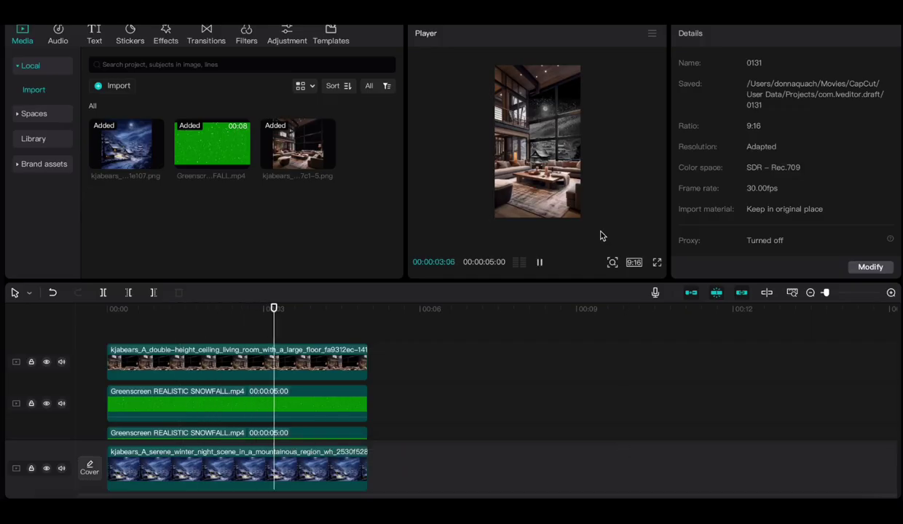
pyautogui.click(568, 109)
pyautogui.click(621, 124)
pyautogui.click(548, 109)
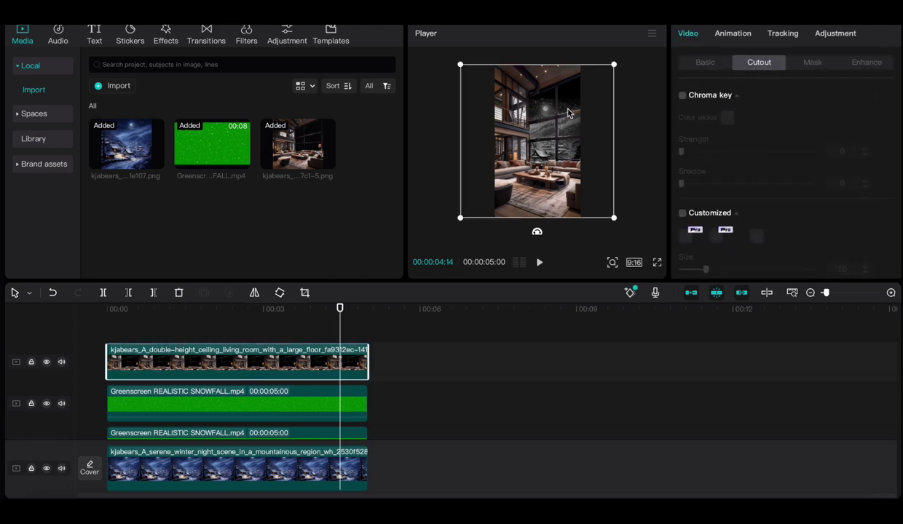
# Enlarge the snowfall overlay over an upper window pane.
pyautogui.click(296, 409)
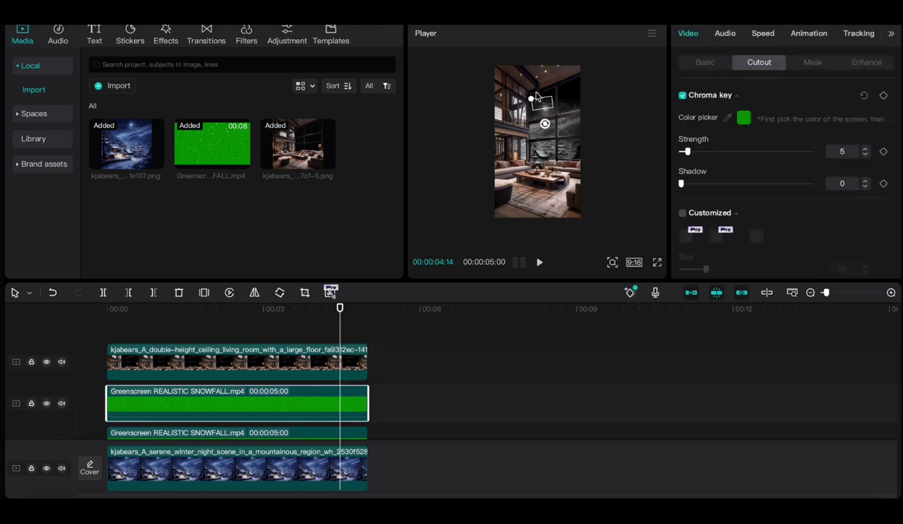
pyautogui.moveTo(541, 106); pyautogui.dragTo(541, 104)
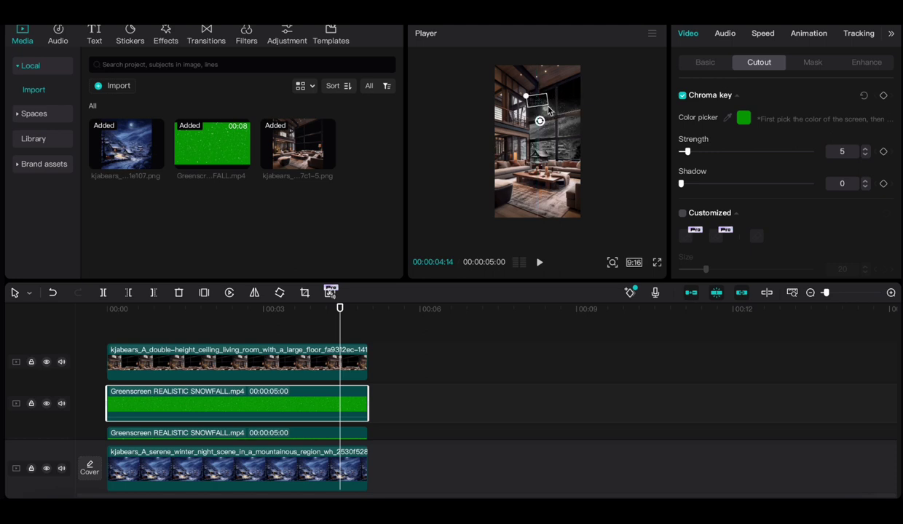
pyautogui.moveTo(529, 95)
pyautogui.mouseDown()
pyautogui.moveTo(512, 95)
pyautogui.moveTo(547, 107)
pyautogui.mouseUp()
# Copy and paste the snowfall clip, placing the copy over the upper-right pane at 0:00.
pyautogui.click(106, 11)
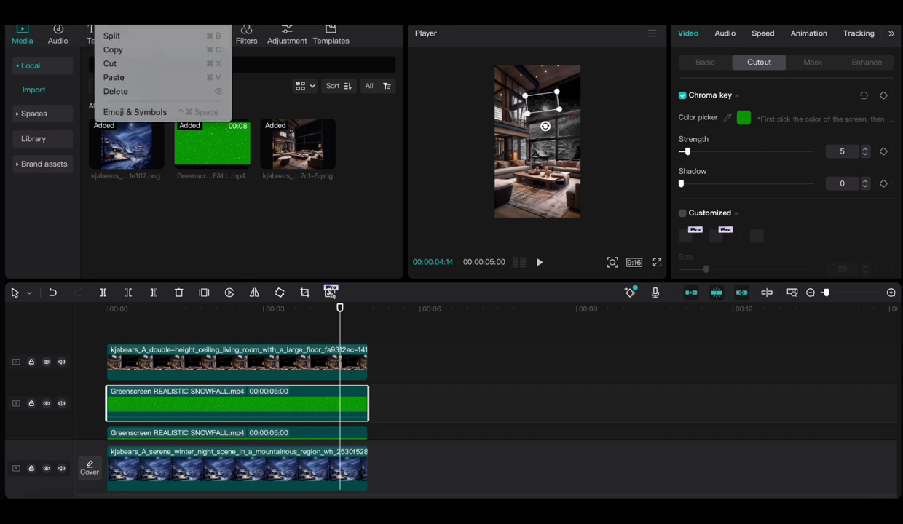
pyautogui.click(113, 49)
pyautogui.click(106, 11)
pyautogui.click(113, 77)
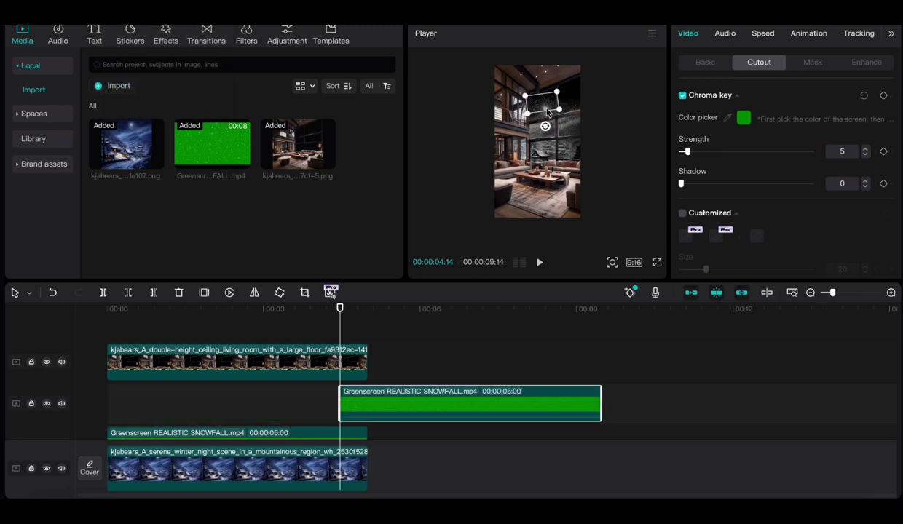
pyautogui.moveTo(546, 108); pyautogui.dragTo(574, 96)
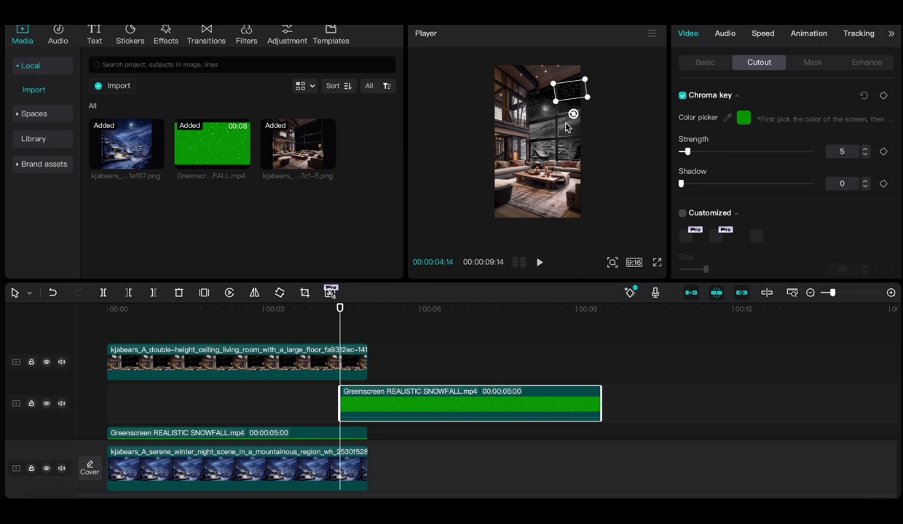
pyautogui.moveTo(476, 410); pyautogui.dragTo(244, 411)
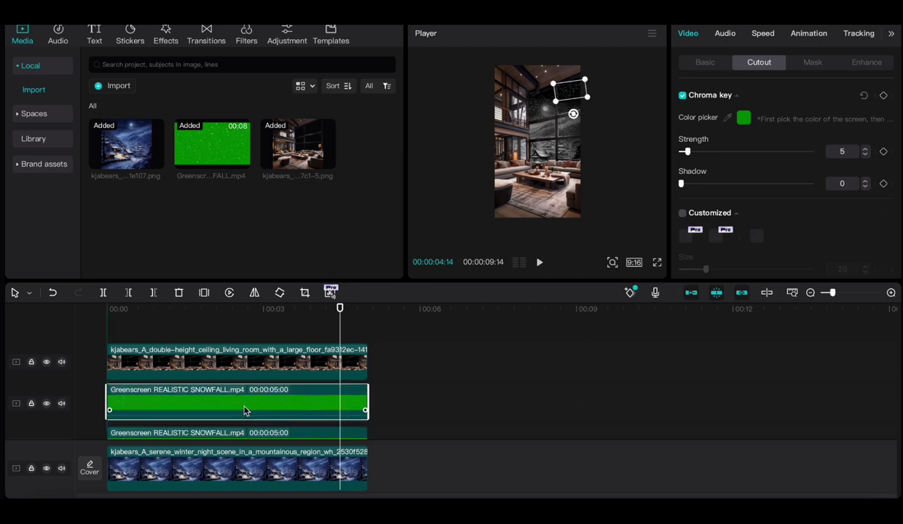
# Replay the composite in full-screen preview.
pyautogui.click(657, 264)
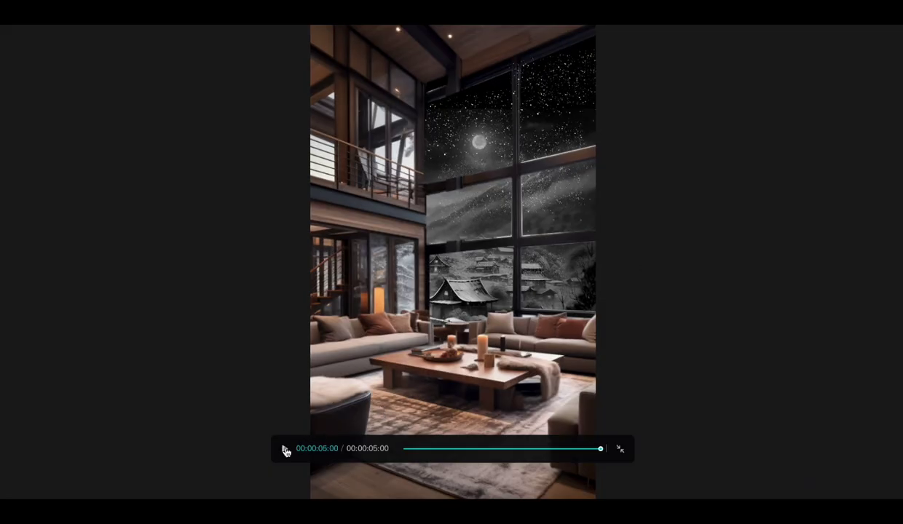
pyautogui.click(285, 450)
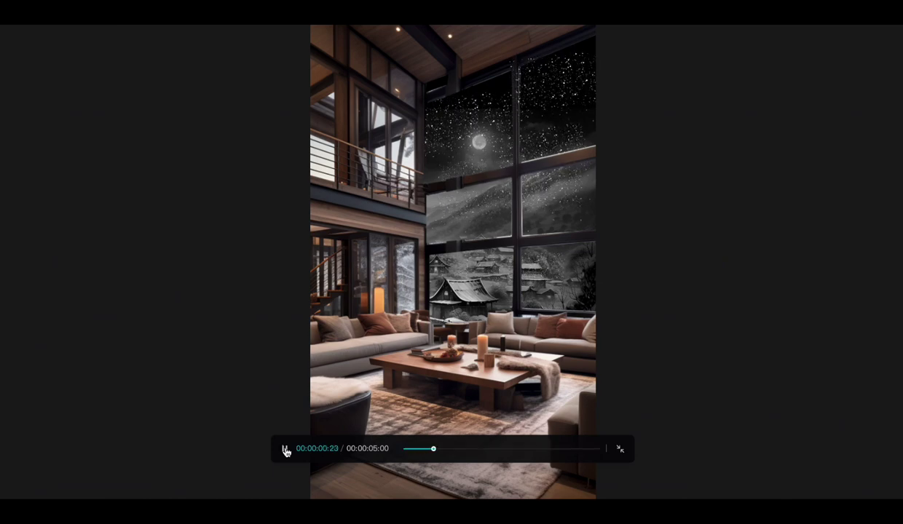
pyautogui.click(284, 450)
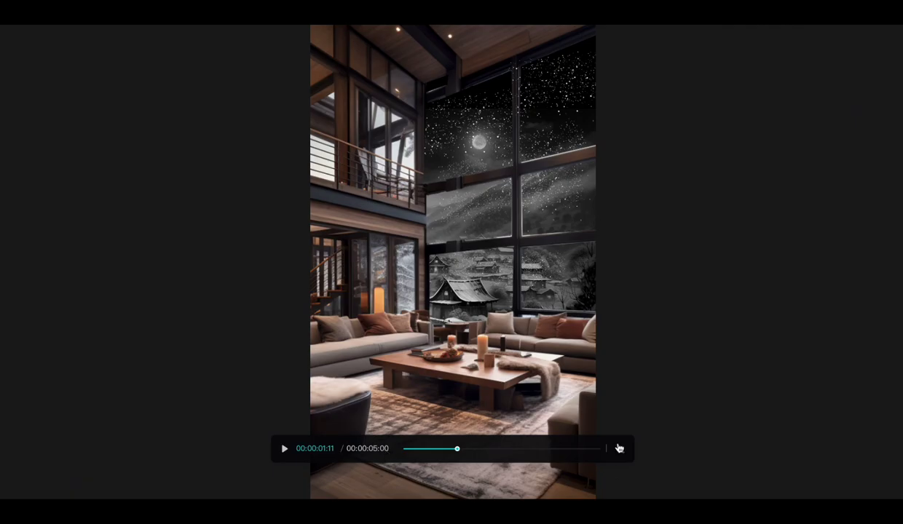
pyautogui.click(619, 448)
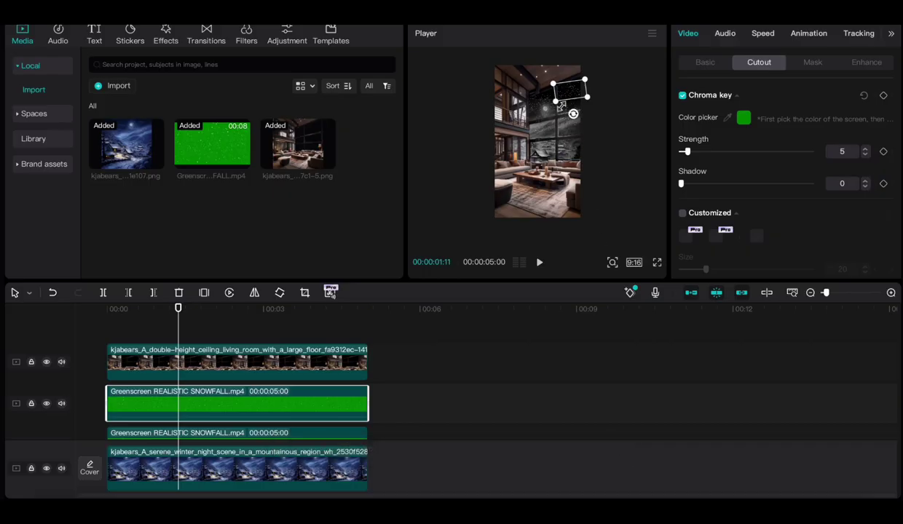
# Paste another snowfall copy with Ctrl+V and position it over a window pane.
pyautogui.click(567, 109)
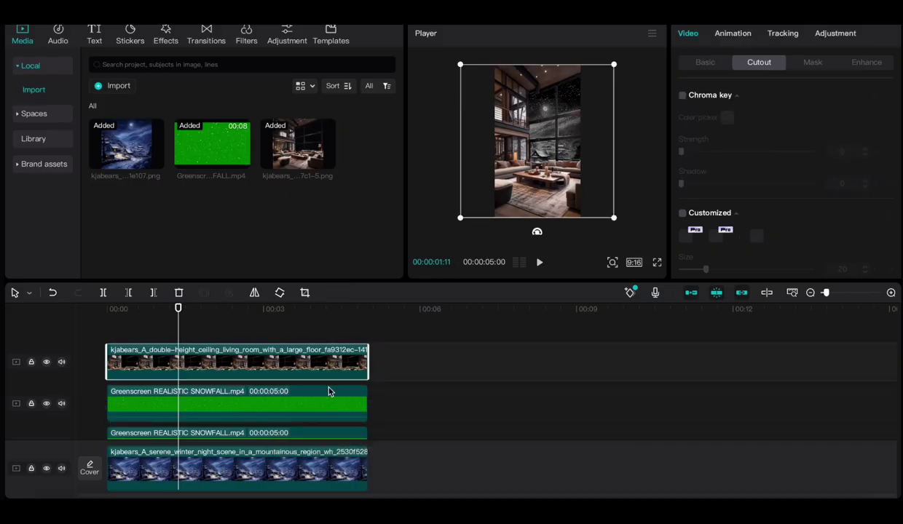
pyautogui.click(298, 433)
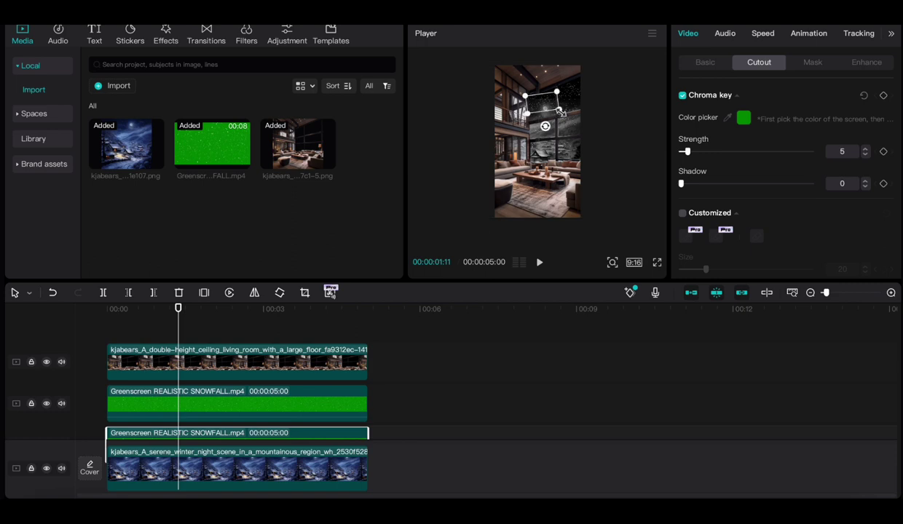
pyautogui.moveTo(561, 111); pyautogui.dragTo(565, 112)
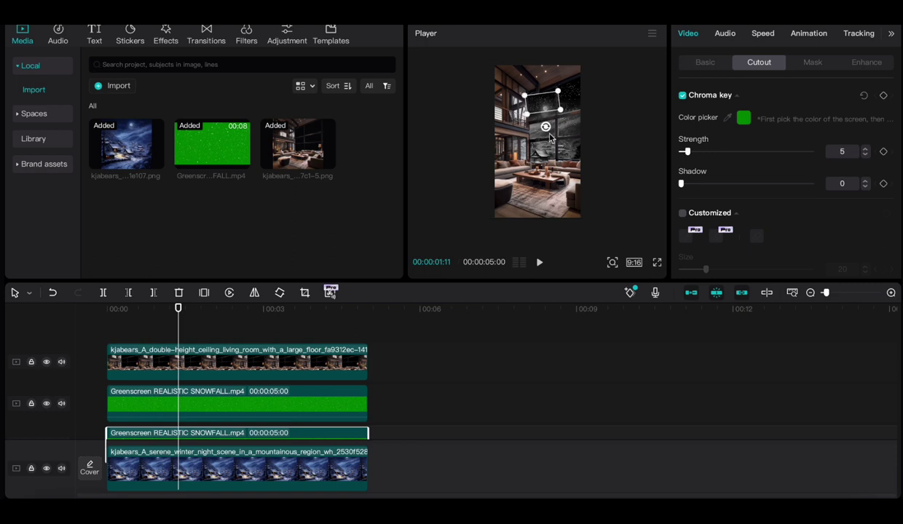
pyautogui.click(301, 426)
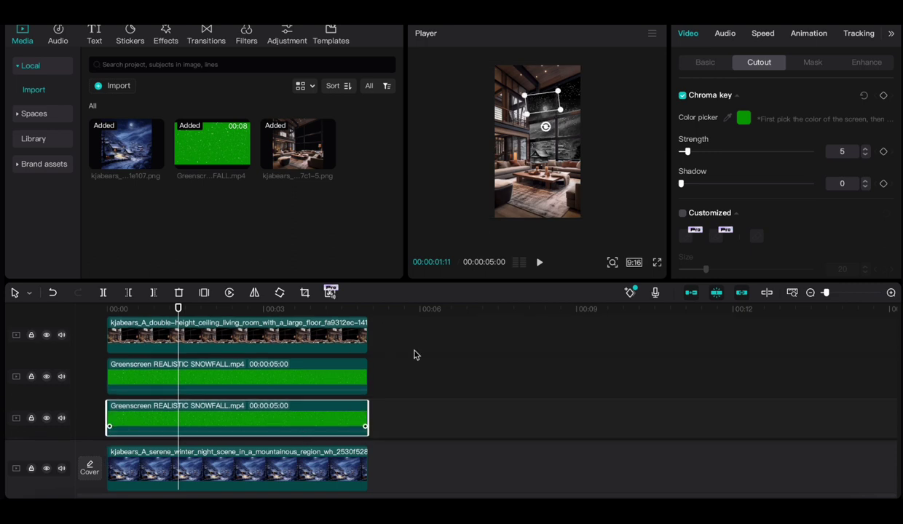
pyautogui.hotkey('ctrl', 'v')
pyautogui.click(311, 434)
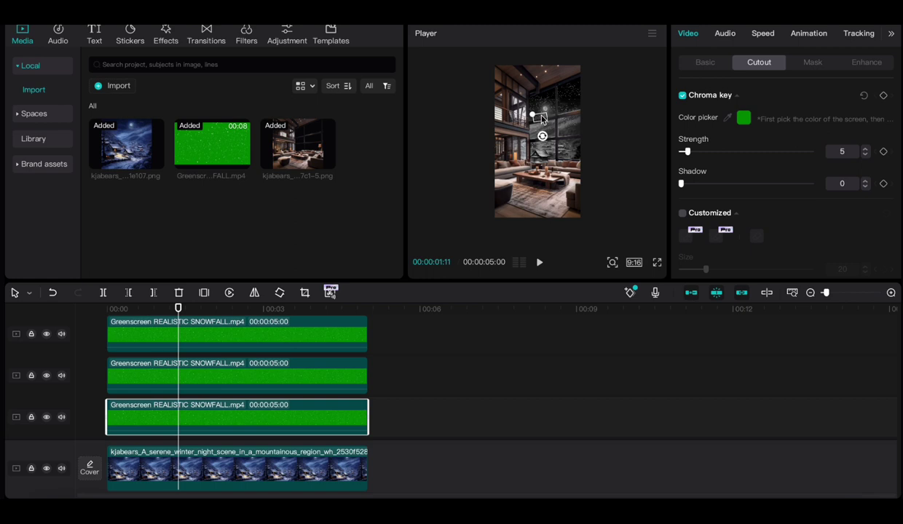
pyautogui.moveTo(540, 118); pyautogui.dragTo(568, 134)
pyautogui.scroll(-2, 243, 396)
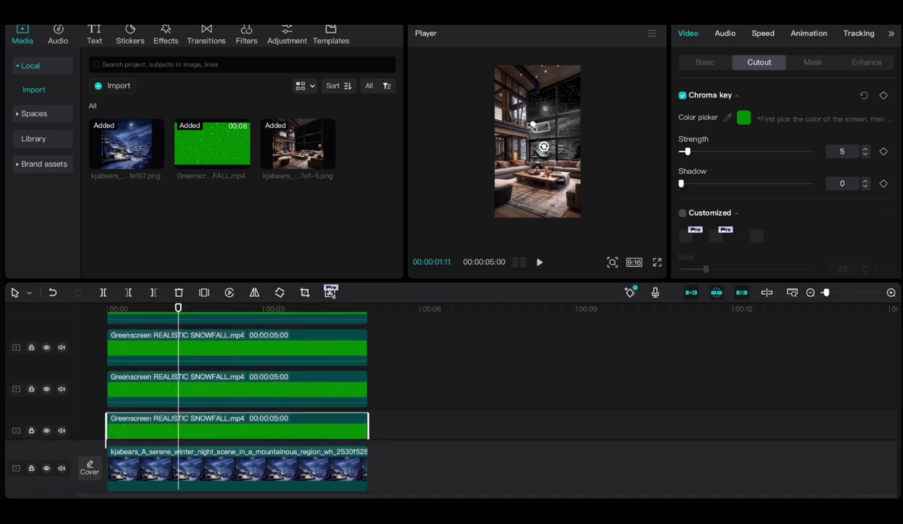
pyautogui.moveTo(532, 126); pyautogui.dragTo(542, 134)
# Check the composite in full-screen preview.
pyautogui.click(573, 159)
pyautogui.click(657, 263)
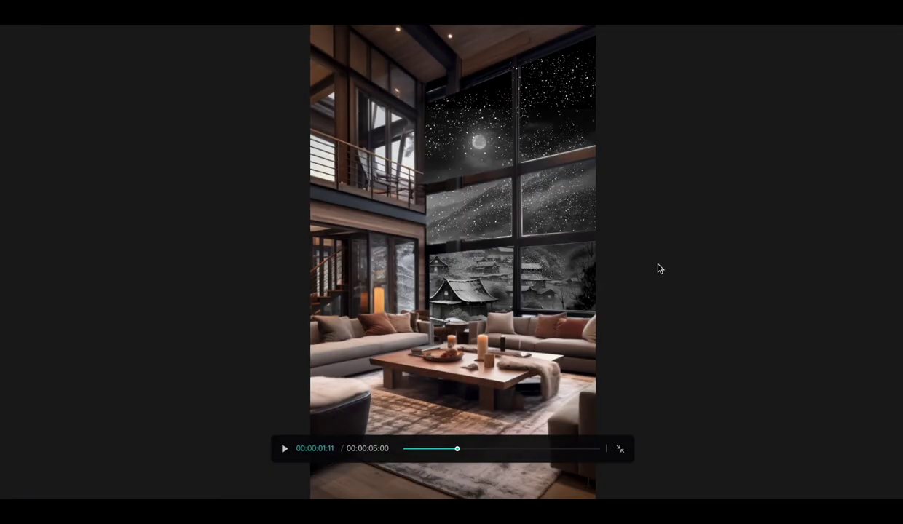
pyautogui.click(285, 449)
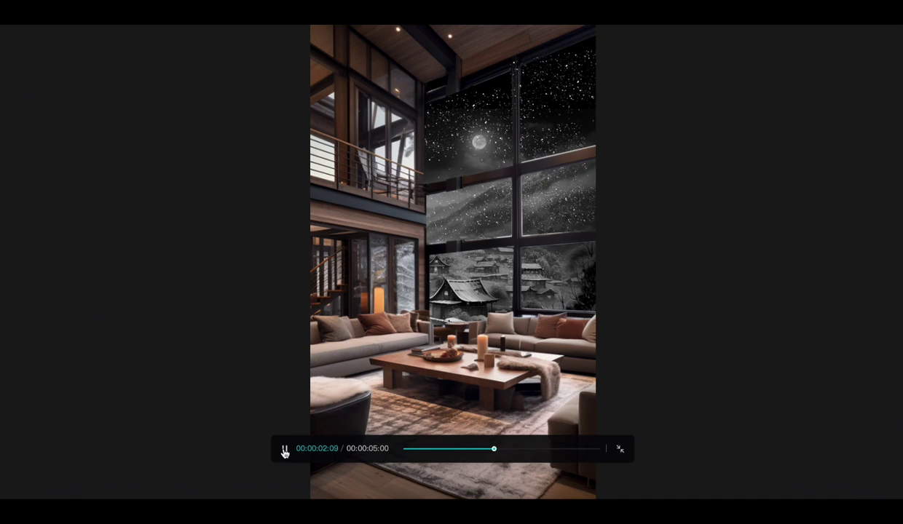
pyautogui.click(620, 451)
# Nudge the second snowfall overlay up and enlarge the third over the lower window pane, then preview.
pyautogui.click(292, 379)
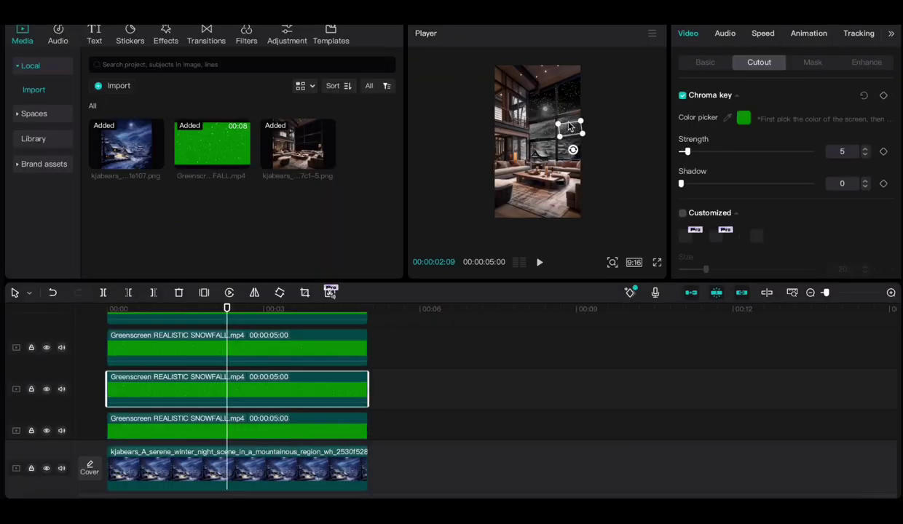
pyautogui.moveTo(570, 129)
pyautogui.mouseDown()
pyautogui.moveTo(562, 139)
pyautogui.moveTo(560, 130)
pyautogui.mouseUp()
pyautogui.click(337, 339)
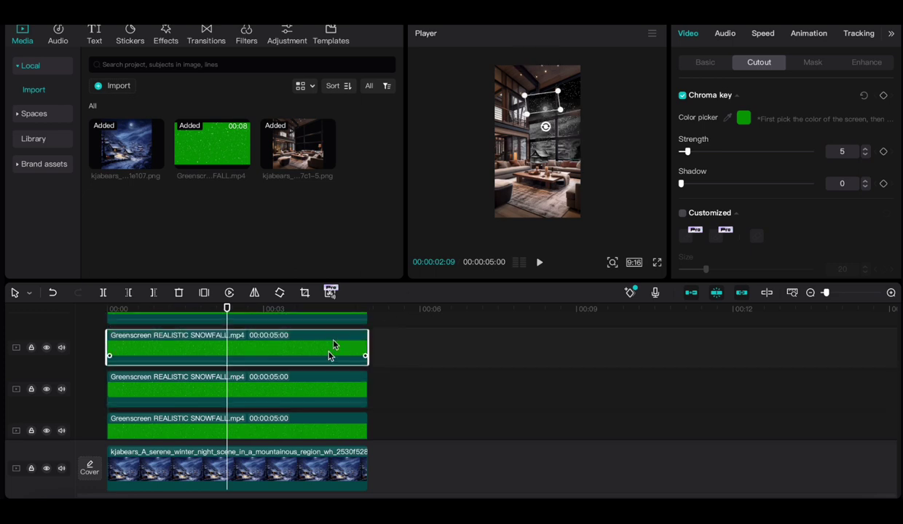
pyautogui.scroll(3, 314, 380)
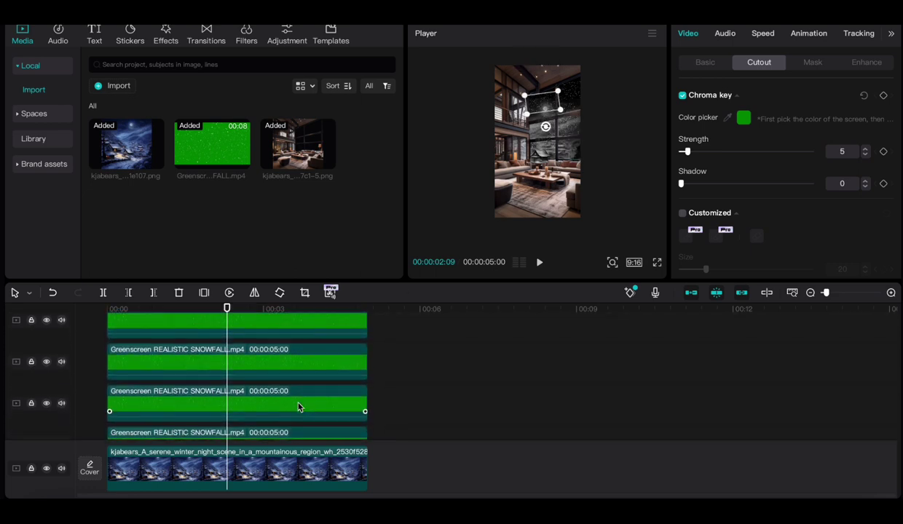
pyautogui.scroll(1, 291, 411)
pyautogui.click(279, 409)
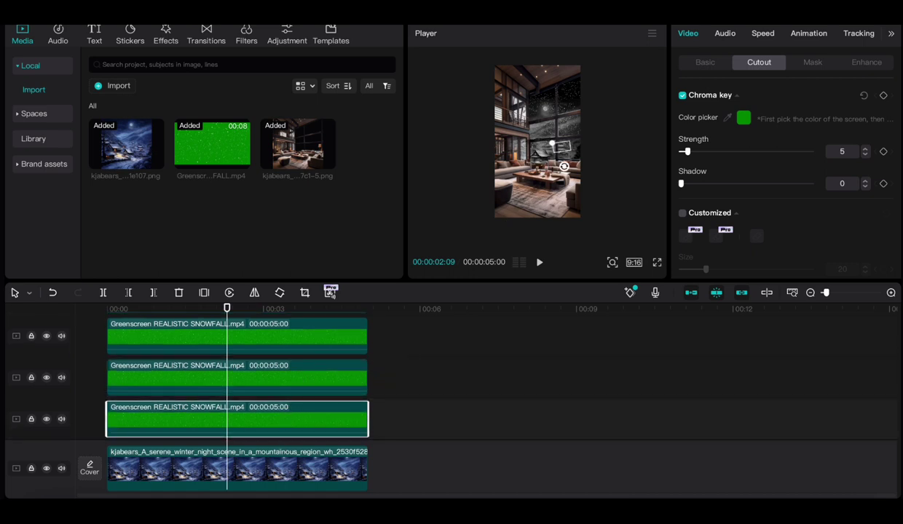
pyautogui.moveTo(557, 146); pyautogui.dragTo(539, 151)
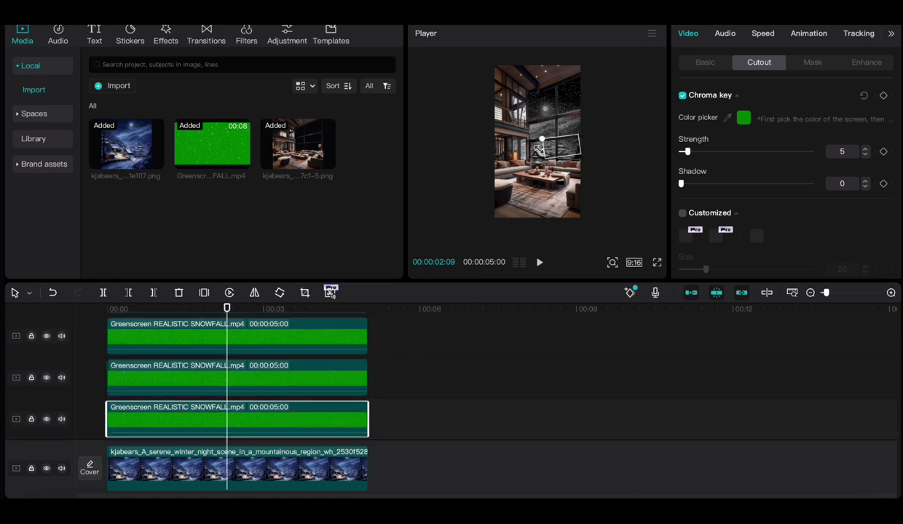
pyautogui.click(657, 264)
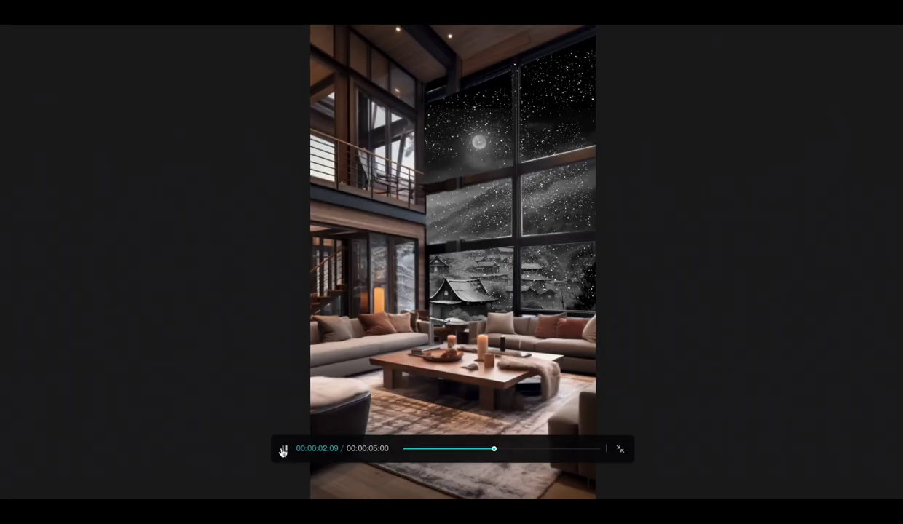
# Play and pause the full-screen preview, then return to the editor.
pyautogui.click(283, 449)
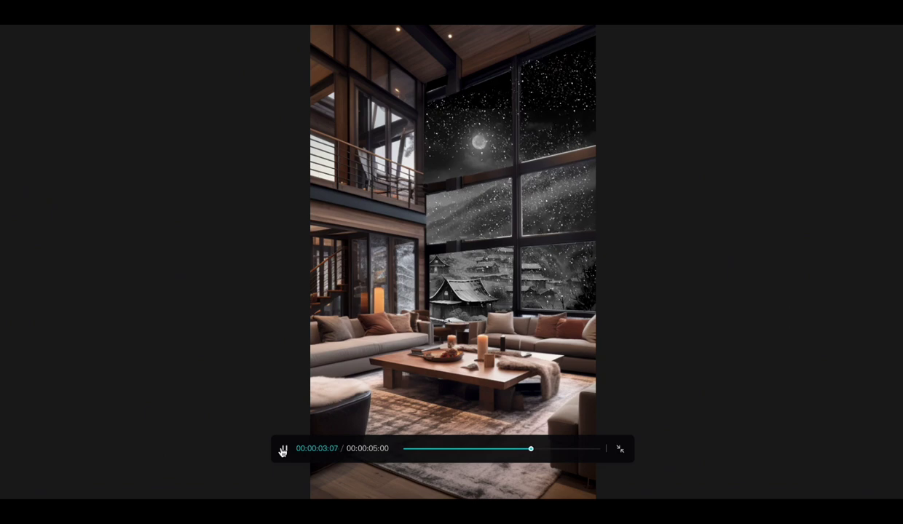
pyautogui.click(283, 449)
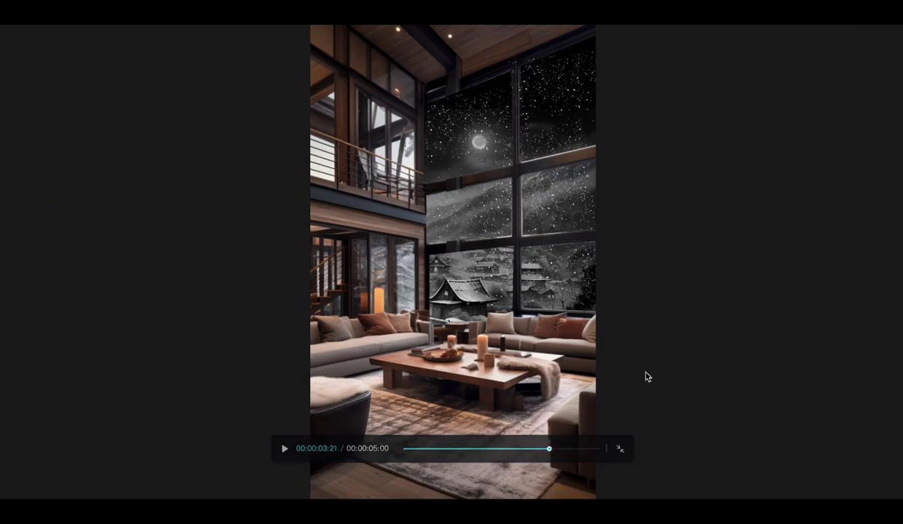
pyautogui.click(621, 449)
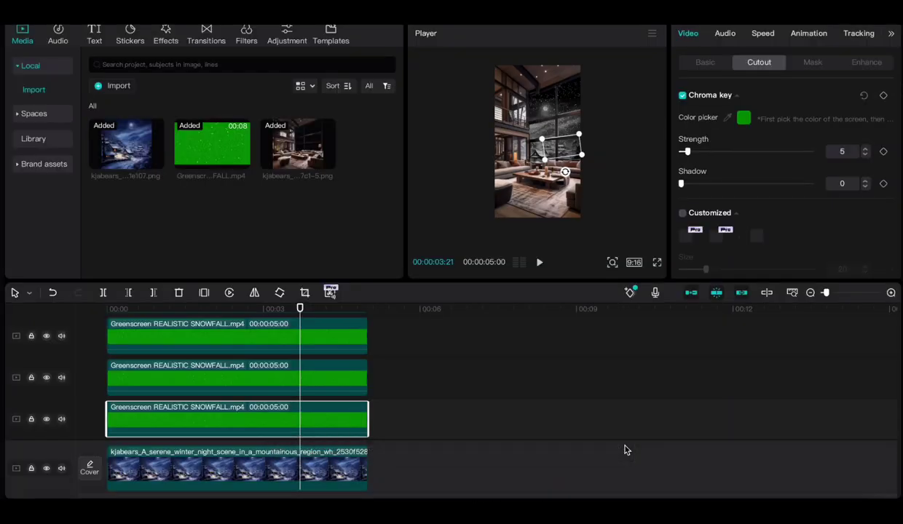
# Tilt and resize a snowfall overlay to fit the upper window pane.
pyautogui.scroll(3, 203, 393)
pyautogui.click(203, 394)
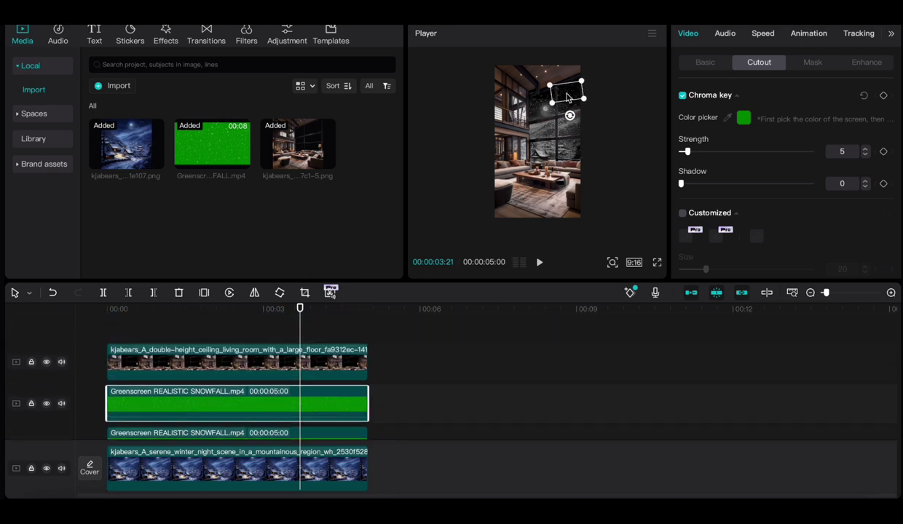
pyautogui.moveTo(569, 94); pyautogui.dragTo(568, 98)
pyautogui.click(548, 114)
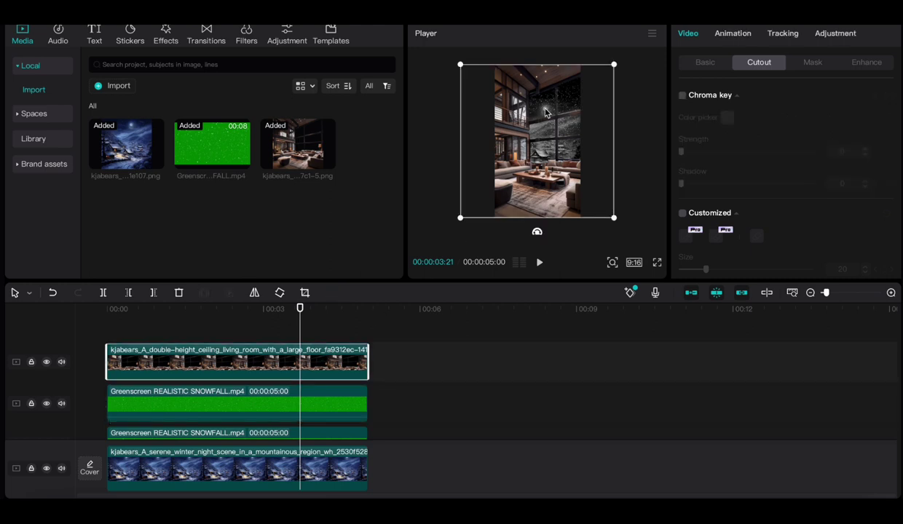
pyautogui.click(291, 434)
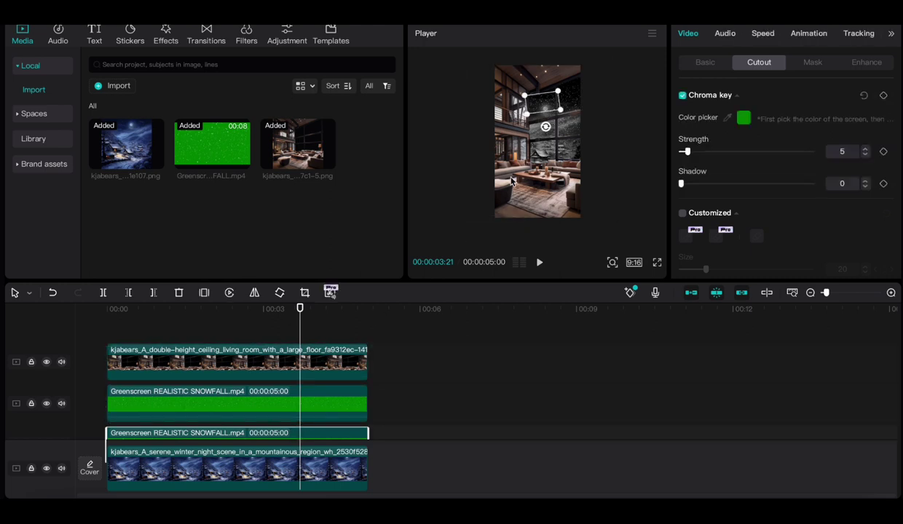
pyautogui.moveTo(527, 114)
pyautogui.mouseDown()
pyautogui.moveTo(525, 123)
pyautogui.moveTo(557, 113)
pyautogui.mouseUp()
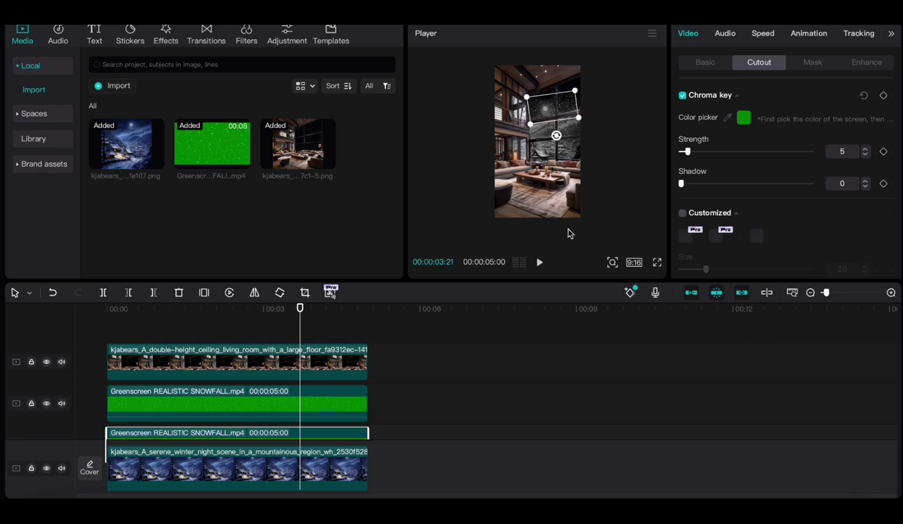
# Watch the snowy composite in full-screen preview.
pyautogui.click(656, 263)
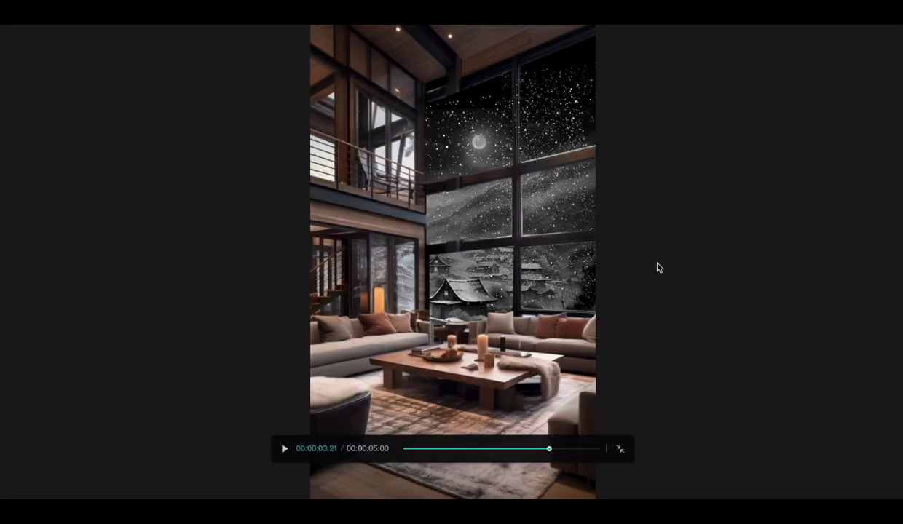
pyautogui.click(285, 449)
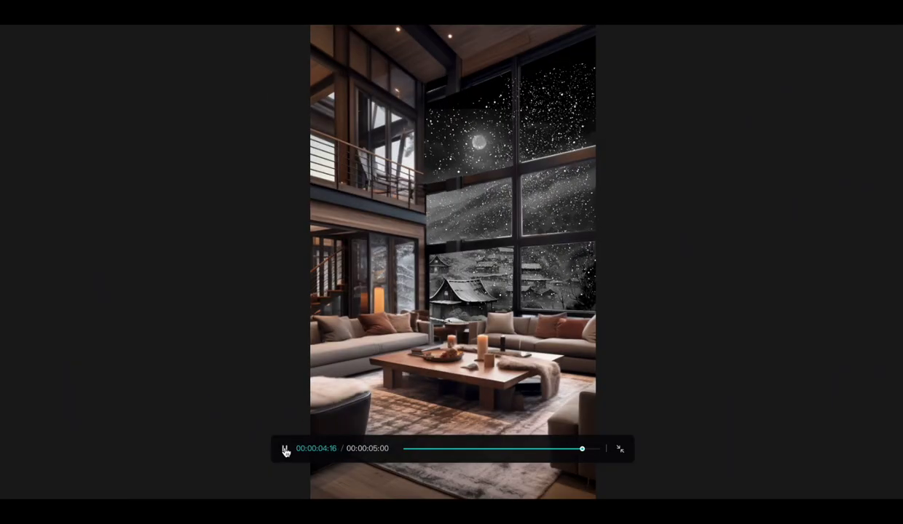
pyautogui.click(619, 449)
# Enlarge the bottom snowfall overlay over the lower windows beside the sofas.
pyautogui.click(542, 153)
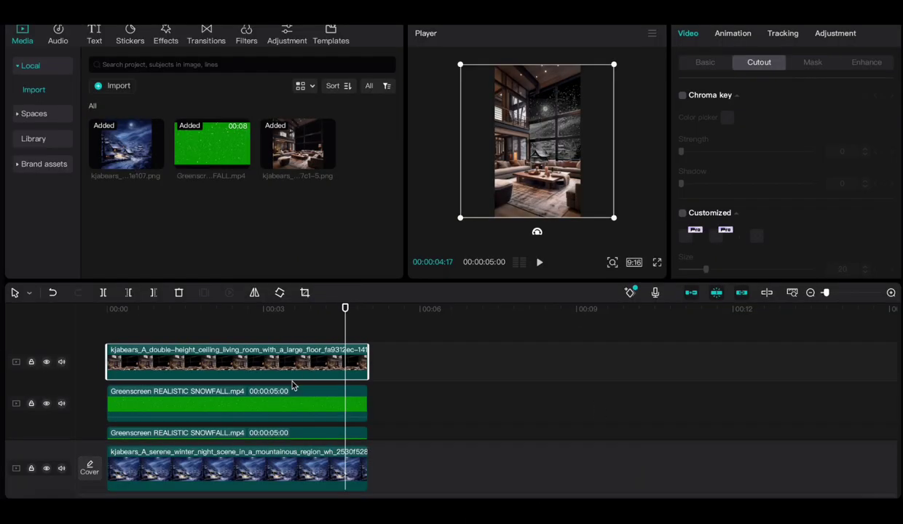
pyautogui.click(280, 407)
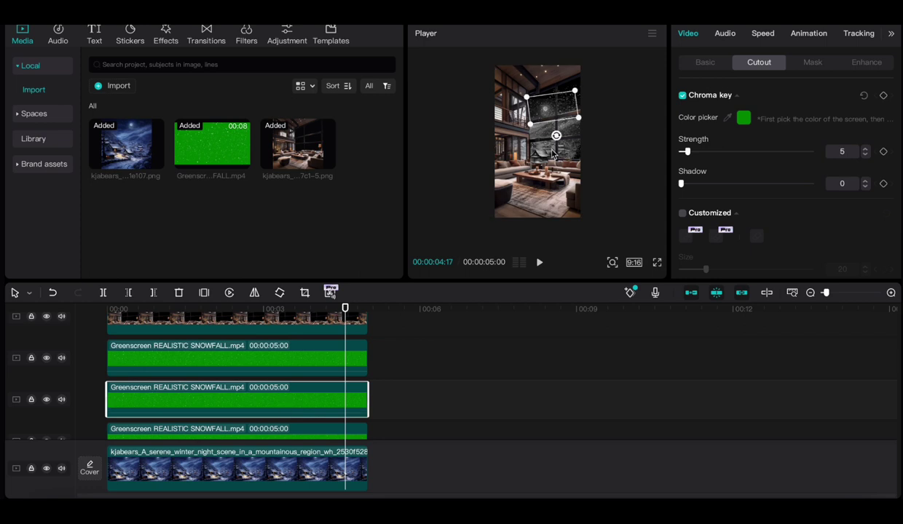
pyautogui.hotkey('ctrl', 'z')
pyautogui.click(278, 405)
pyautogui.click(541, 156)
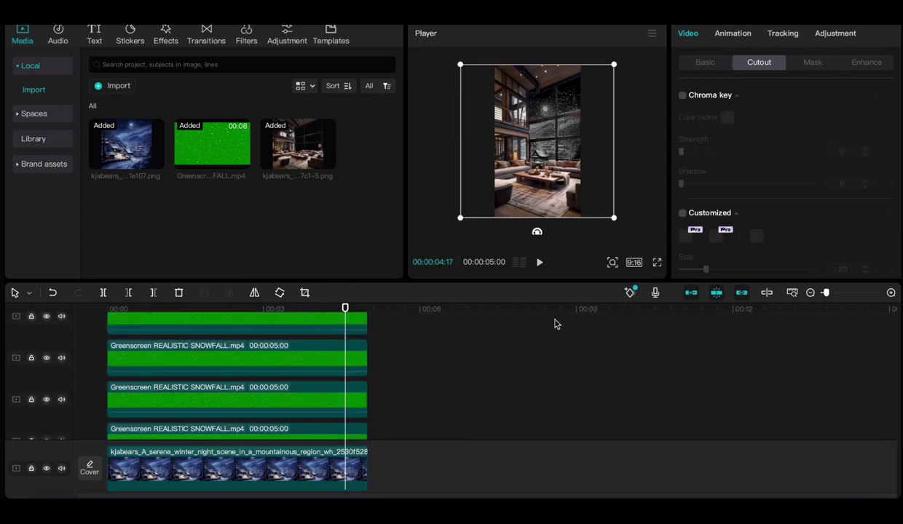
pyautogui.click(263, 437)
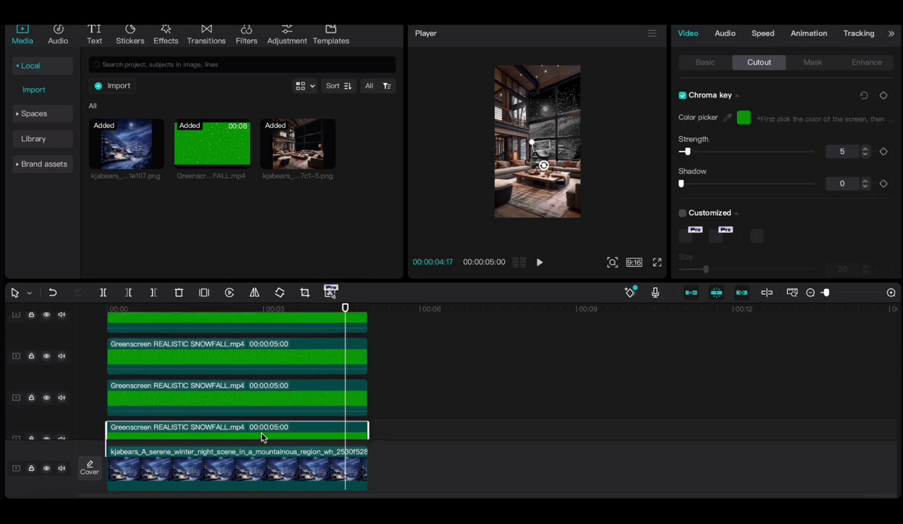
pyautogui.moveTo(534, 143); pyautogui.dragTo(541, 154)
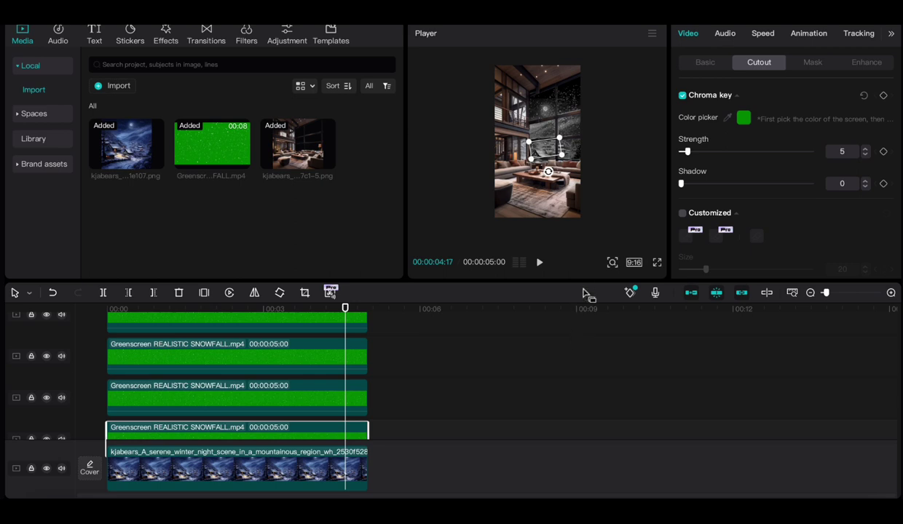
pyautogui.click(632, 168)
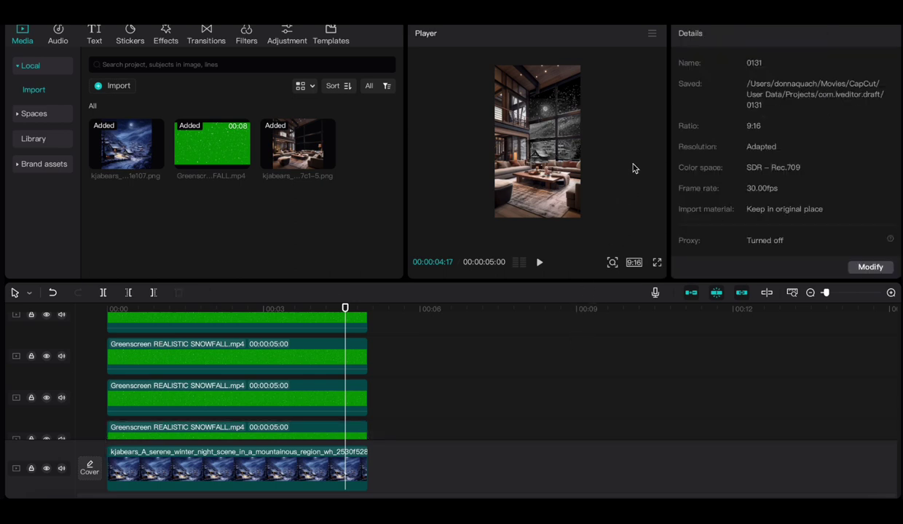
# Show the living-room image's Basic position and size settings and rewind the playhead to 00:00.
pyautogui.click(567, 144)
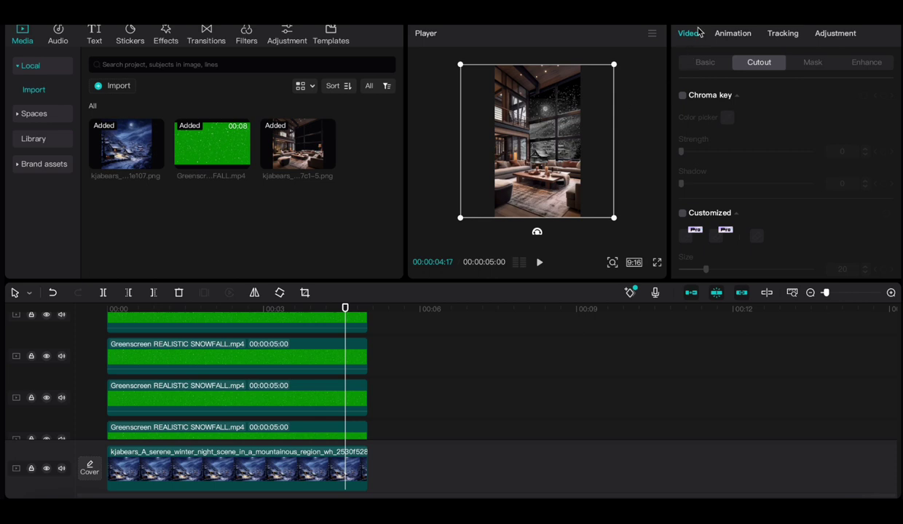
pyautogui.click(707, 63)
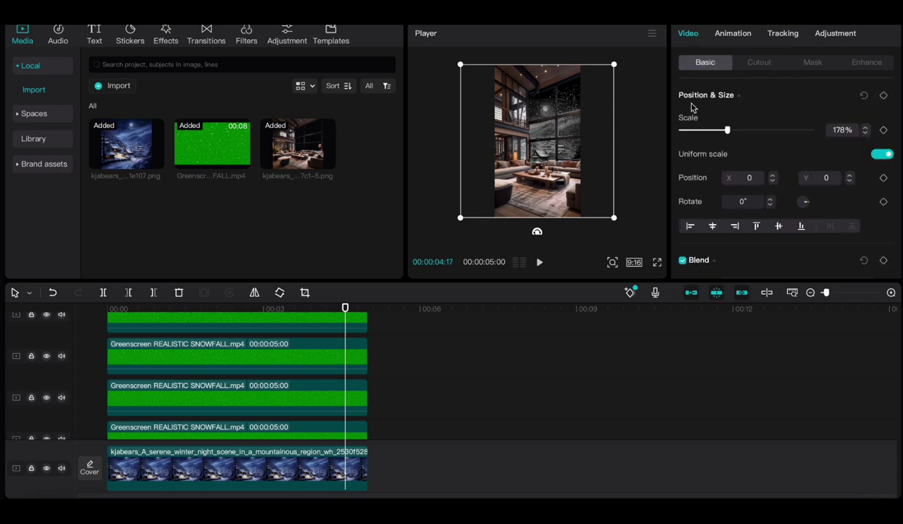
pyautogui.scroll(2, 272, 364)
pyautogui.scroll(2, 276, 362)
pyautogui.moveTo(346, 308); pyautogui.dragTo(102, 312)
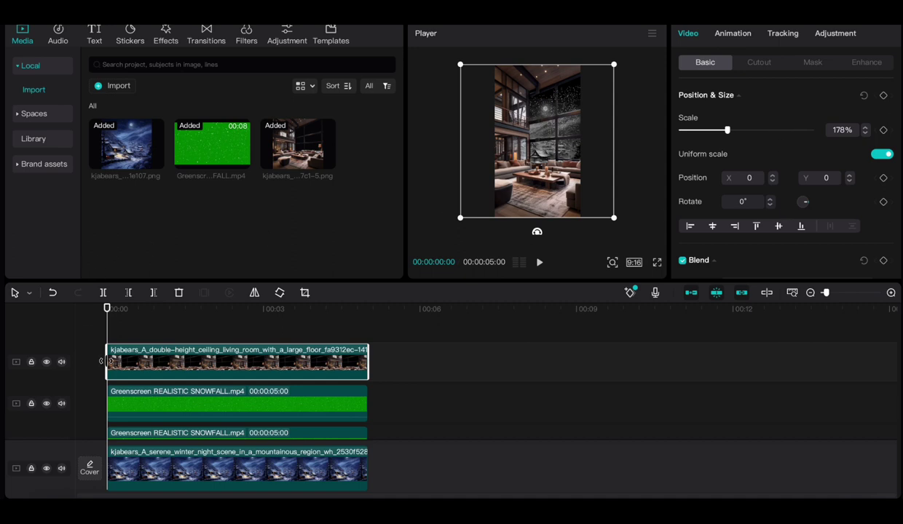
# Keyframe the living-room image's position at 0:00, then shift it right to X 847 at 0:05.
pyautogui.hotkey('ctrl', 'z')
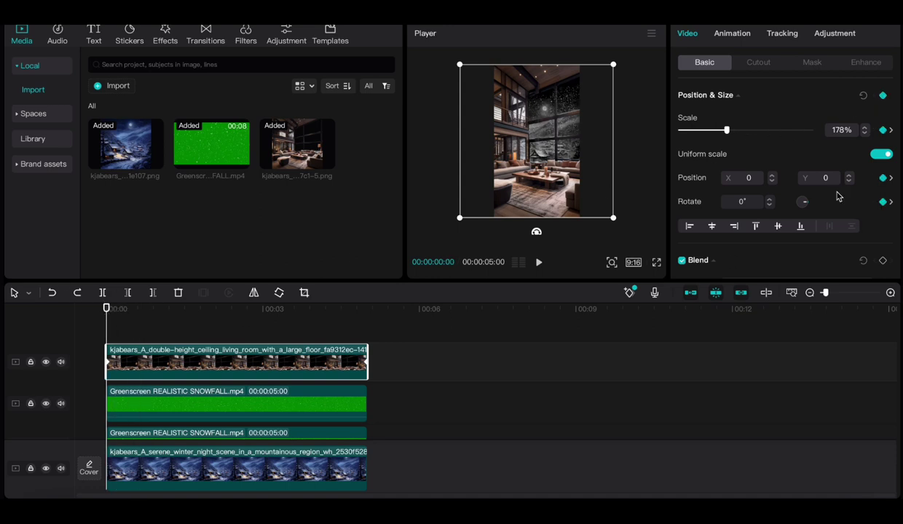
pyautogui.click(883, 97)
pyautogui.moveTo(107, 311); pyautogui.dragTo(377, 313)
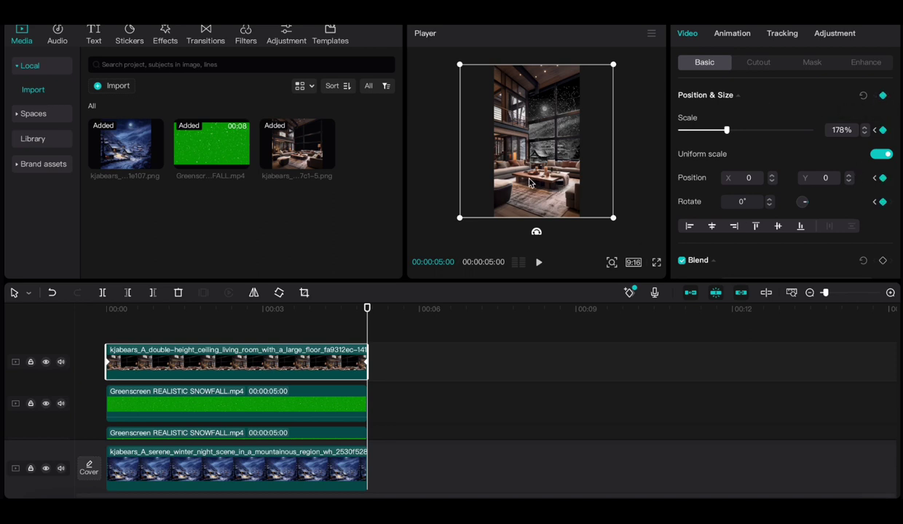
pyautogui.moveTo(529, 182); pyautogui.dragTo(562, 181)
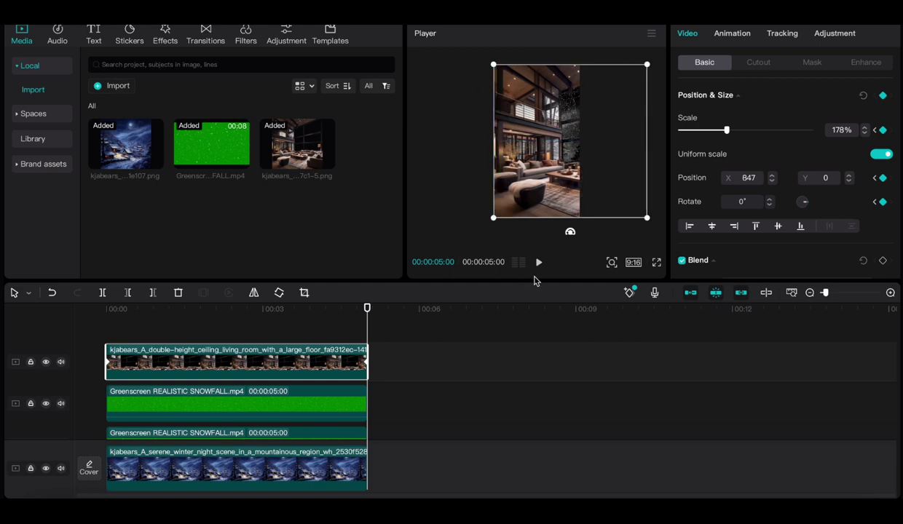
# Preview the pan fullscreen, move the end-frame image left to X -847, and rewind to the start.
pyautogui.click(656, 262)
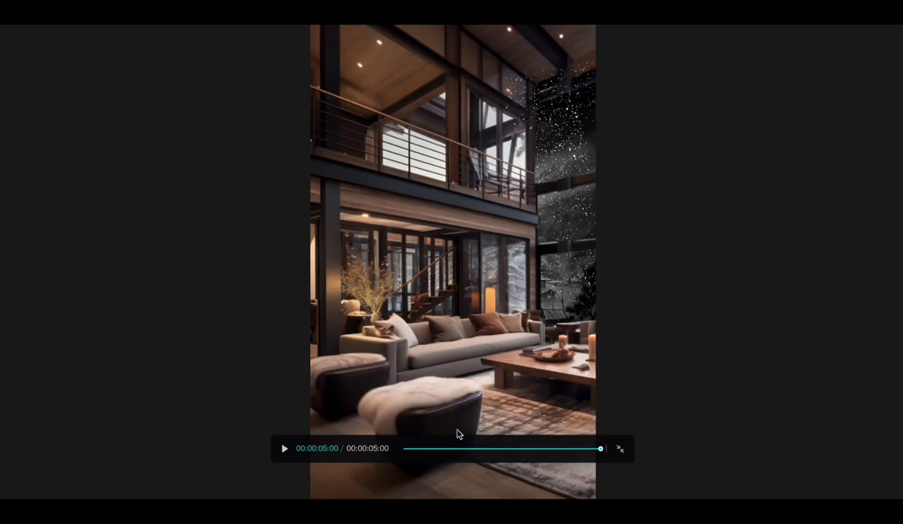
pyautogui.click(284, 449)
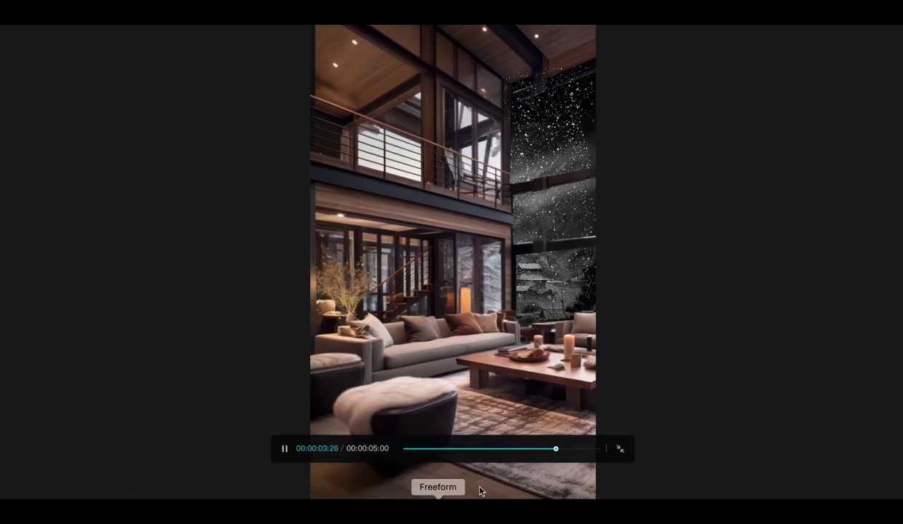
pyautogui.click(619, 448)
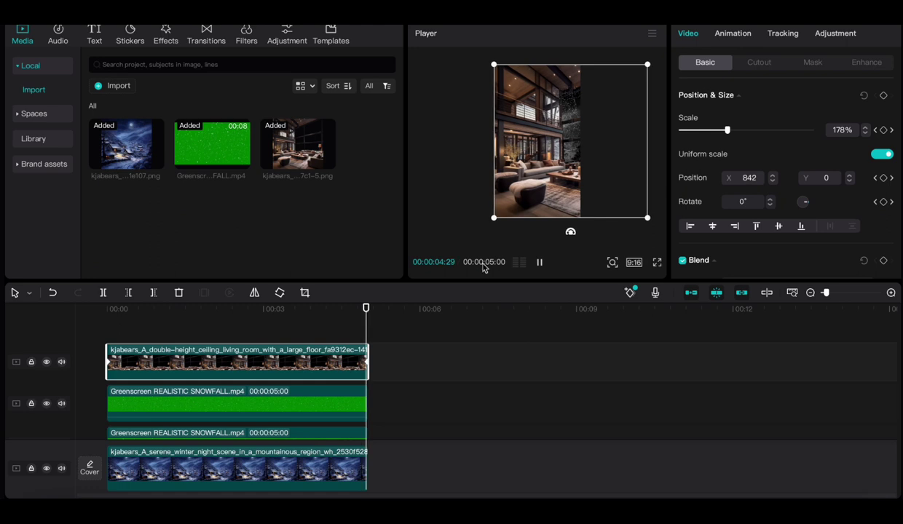
pyautogui.moveTo(545, 179); pyautogui.dragTo(478, 180)
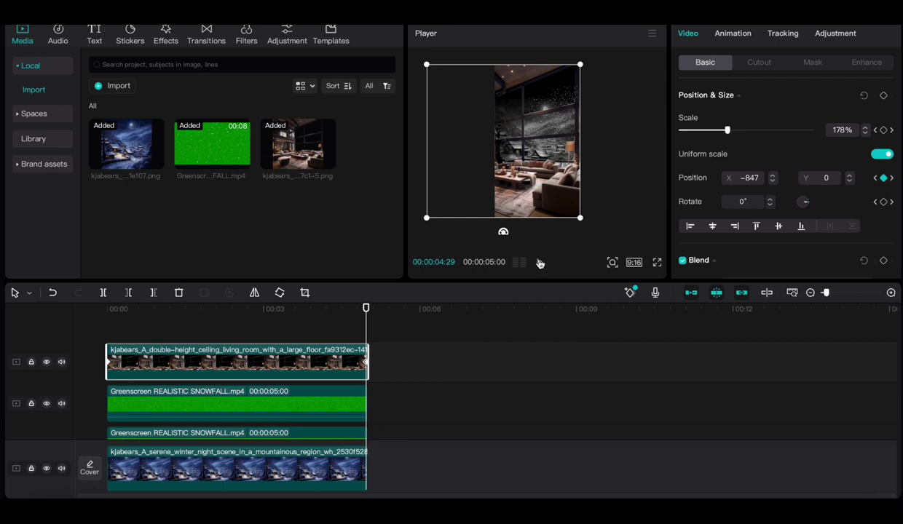
pyautogui.moveTo(363, 319); pyautogui.dragTo(106, 309)
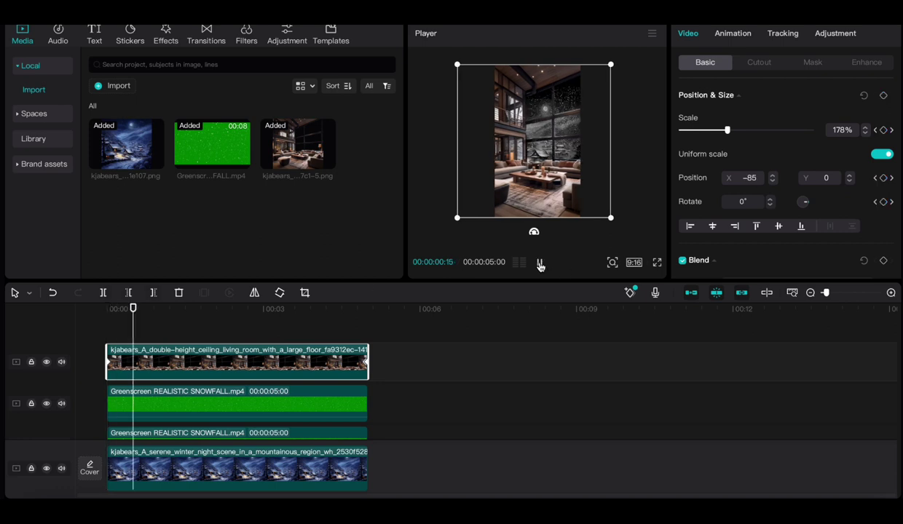
pyautogui.click(539, 263)
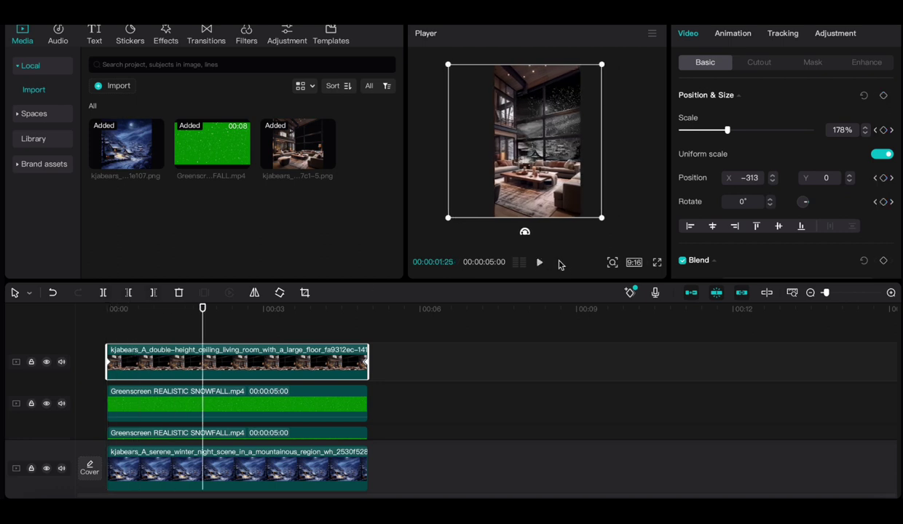
pyautogui.click(655, 263)
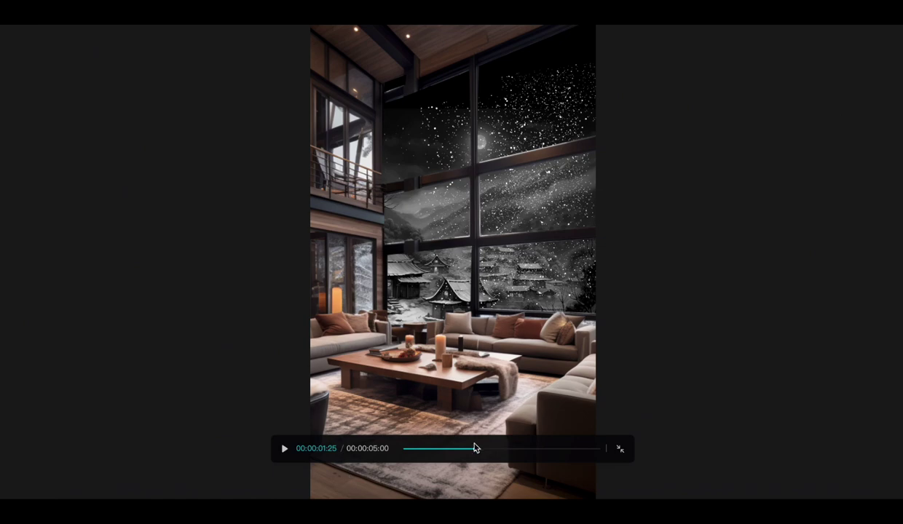
pyautogui.moveTo(477, 452); pyautogui.dragTo(339, 455)
pyautogui.click(284, 451)
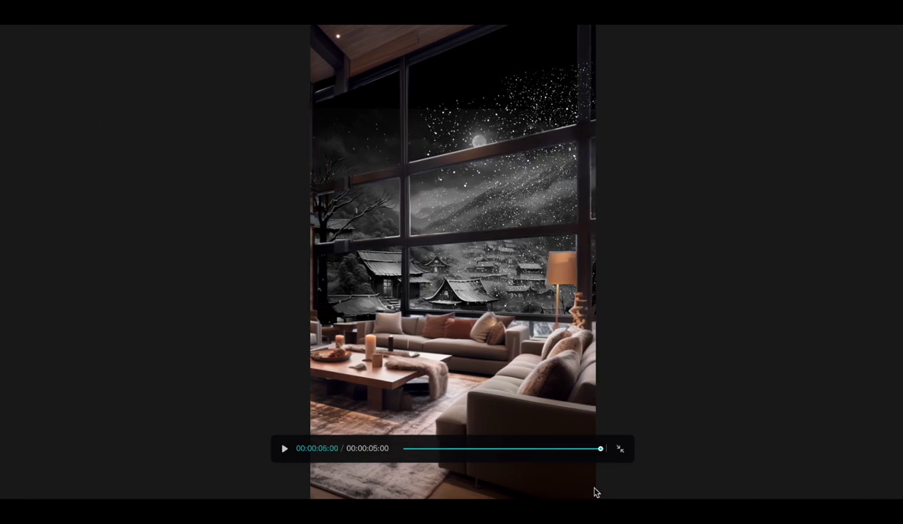
pyautogui.click(621, 452)
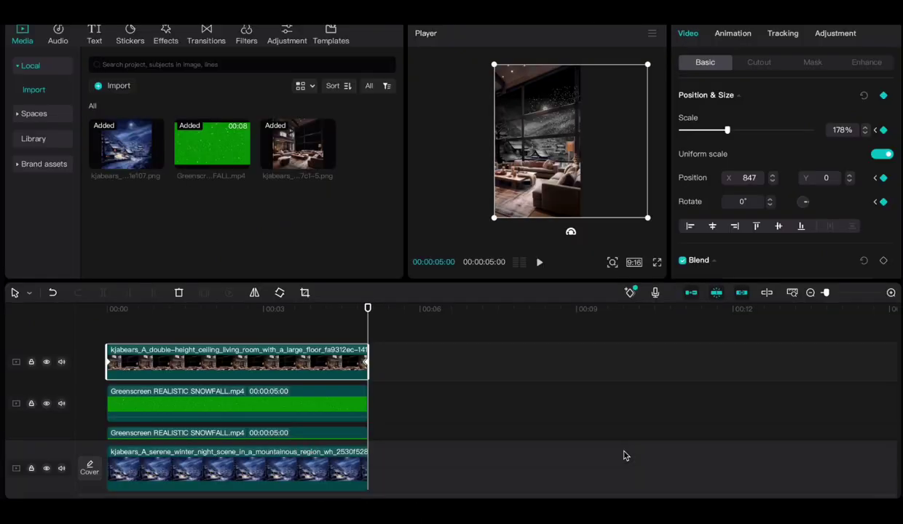